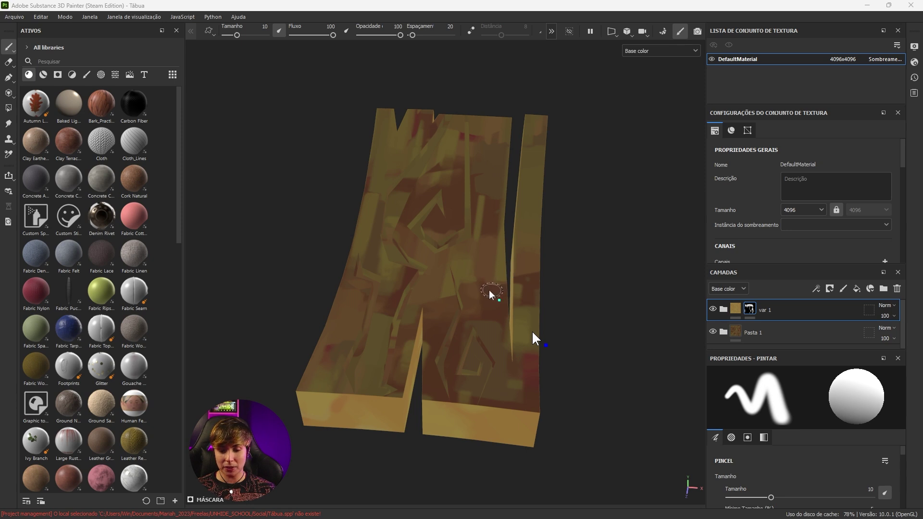
- Orbit and zoom around the painted board to inspect it from several angles
mouse_move(491, 291)
left_mouse_down("alt")
mouse_move(437, 268)
mouse_move(470, 294)
mouse_move(480, 223)
mouse_move(495, 217)
mouse_move(467, 254)
left_mouse_up("alt")
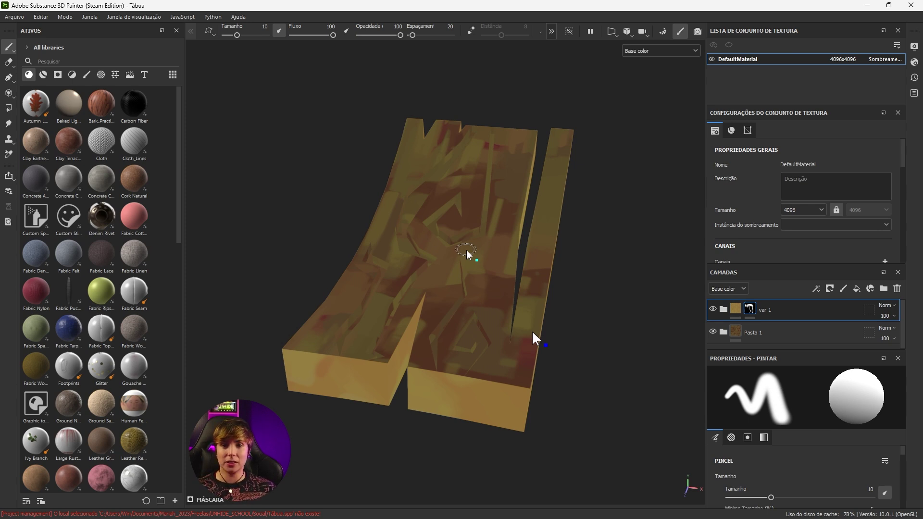
mouse_move(509, 284)
left_mouse_down("alt")
mouse_move(550, 285)
mouse_move(537, 289)
mouse_move(535, 271)
mouse_move(554, 255)
left_mouse_up("alt")
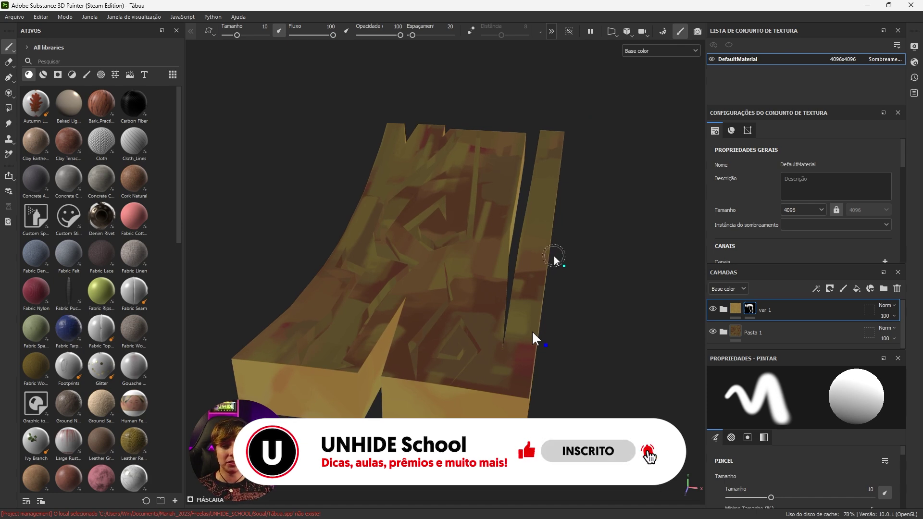
scroll(549, 252, "down", 3)
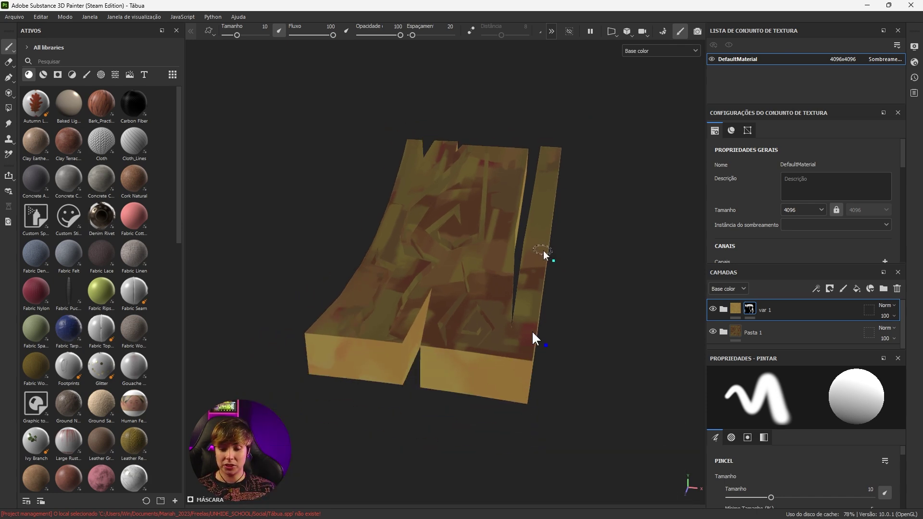
scroll(550, 252, "down", 1)
scroll(505, 279, "up", 2)
scroll(504, 279, "up", 2)
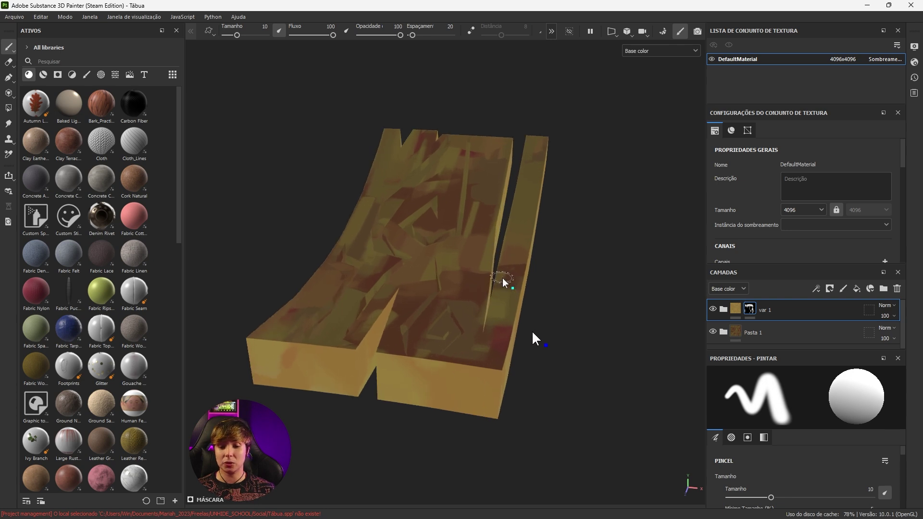
scroll(504, 279, "up", 2)
scroll(504, 279, "down", 2)
scroll(514, 293, "down", 2)
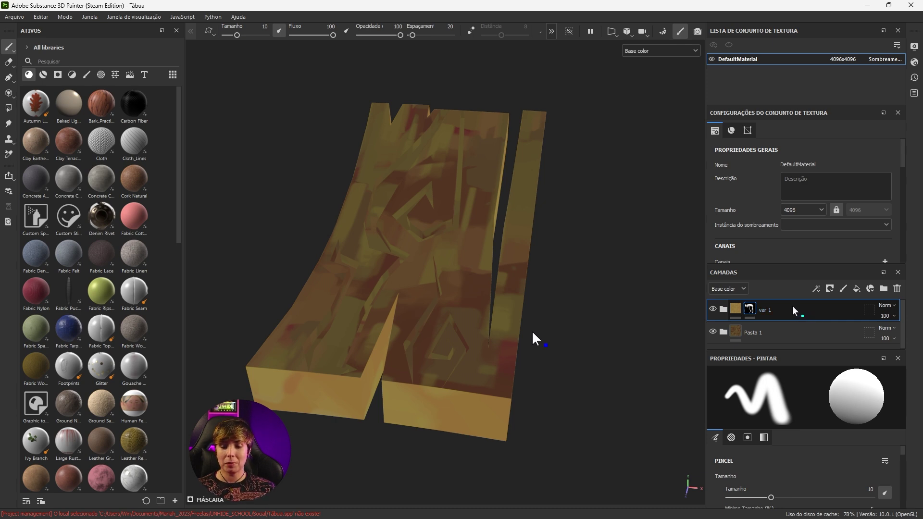
scroll(481, 288, "up", 1)
scroll(482, 292, "up", 1)
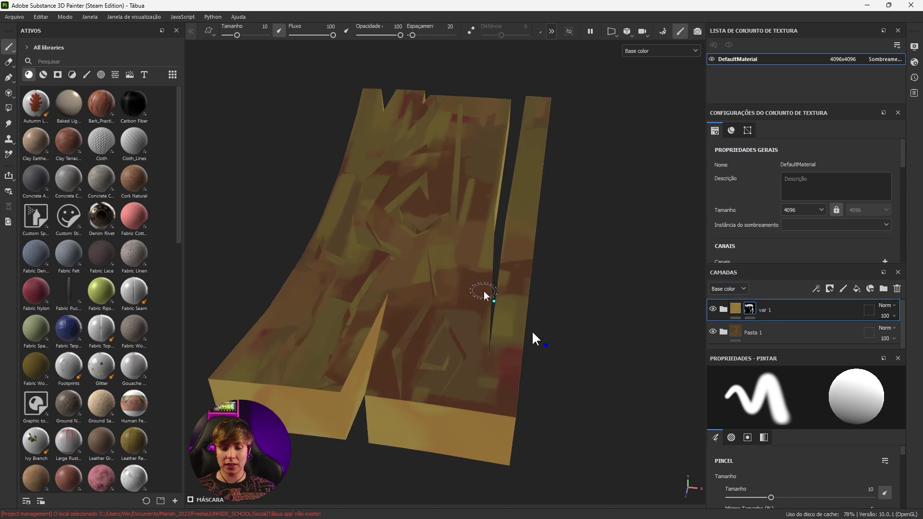
mouse_move(484, 291)
left_mouse_down("alt")
mouse_move(480, 268)
mouse_move(489, 285)
left_mouse_up("alt")
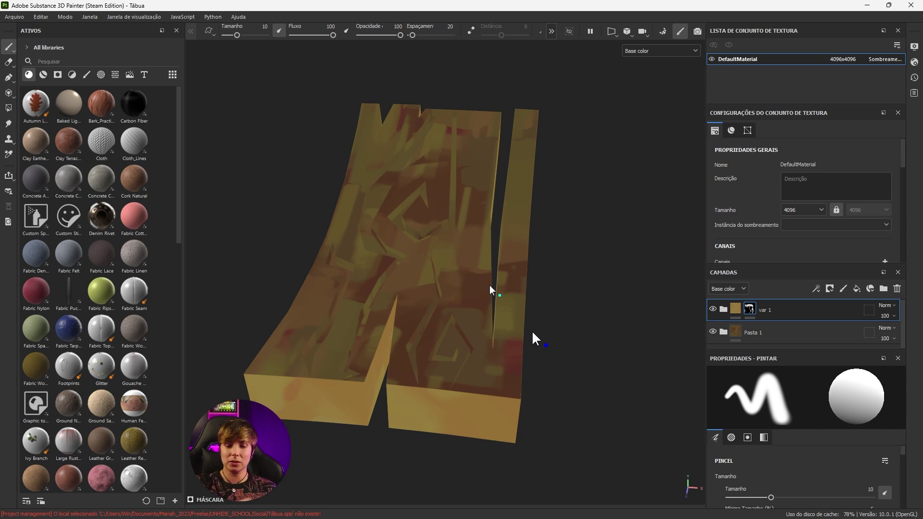
mouse_move(489, 285)
left_mouse_down("alt")
mouse_move(469, 258)
mouse_move(462, 276)
mouse_move(457, 231)
mouse_move(461, 240)
mouse_move(423, 254)
mouse_move(469, 226)
mouse_move(466, 237)
left_mouse_up("alt")
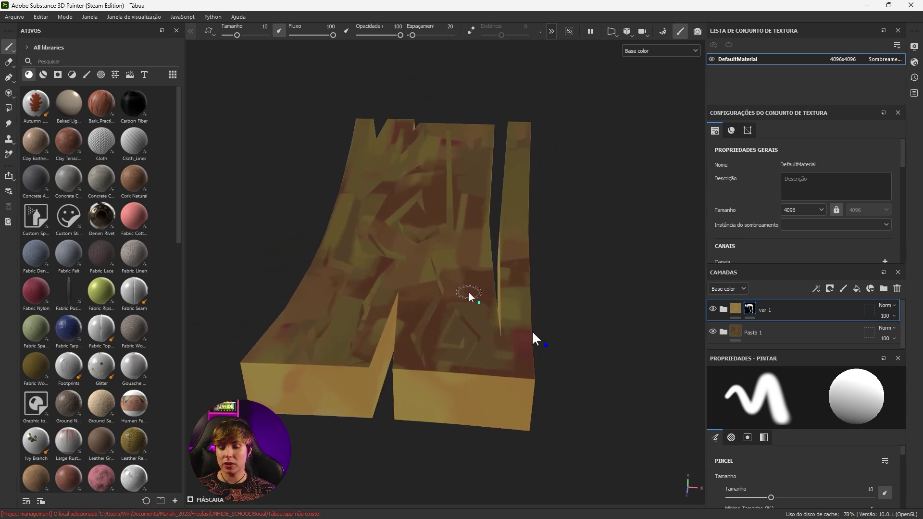
mouse_move(469, 292)
left_mouse_down("alt")
mouse_move(454, 268)
mouse_move(462, 258)
mouse_move(462, 270)
left_mouse_up("alt")
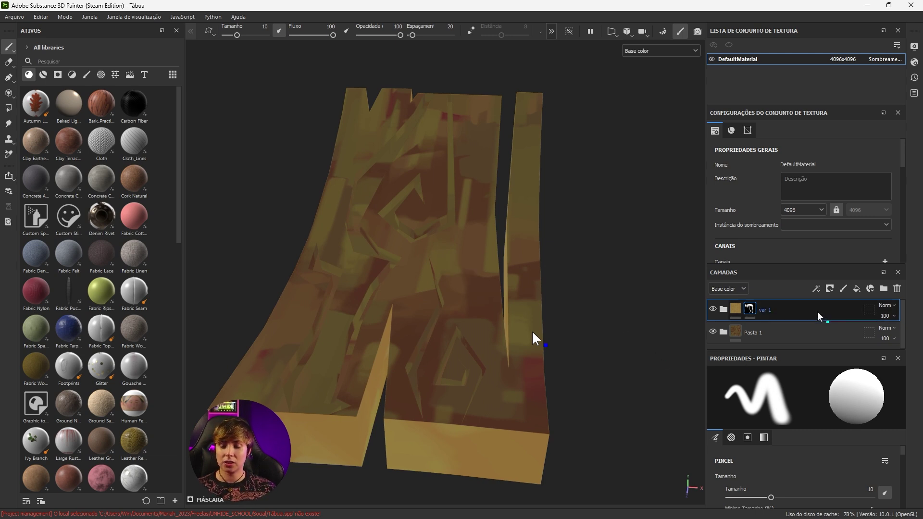
left_click_drag(443, 319, 462, 319, "alt")
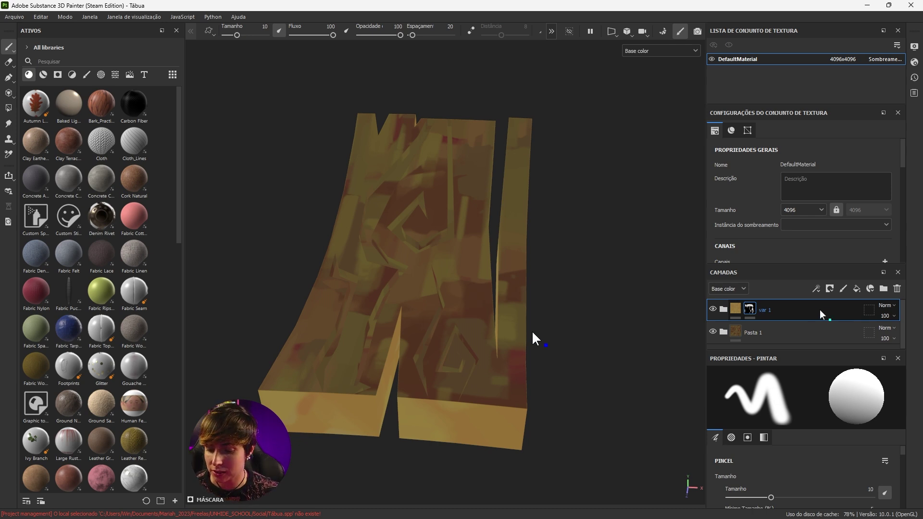
- Add a Multiply fill layer above var 1 and name it AO
left_click(855, 290)
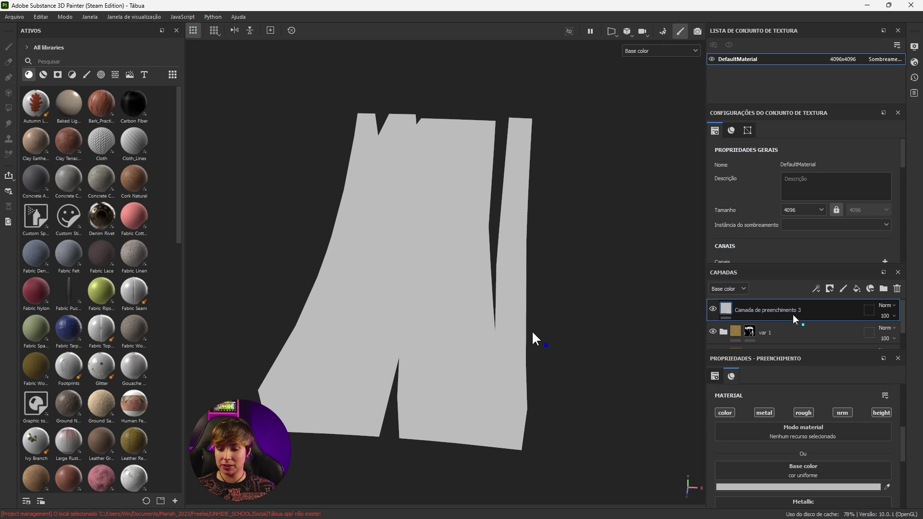
left_click(887, 305)
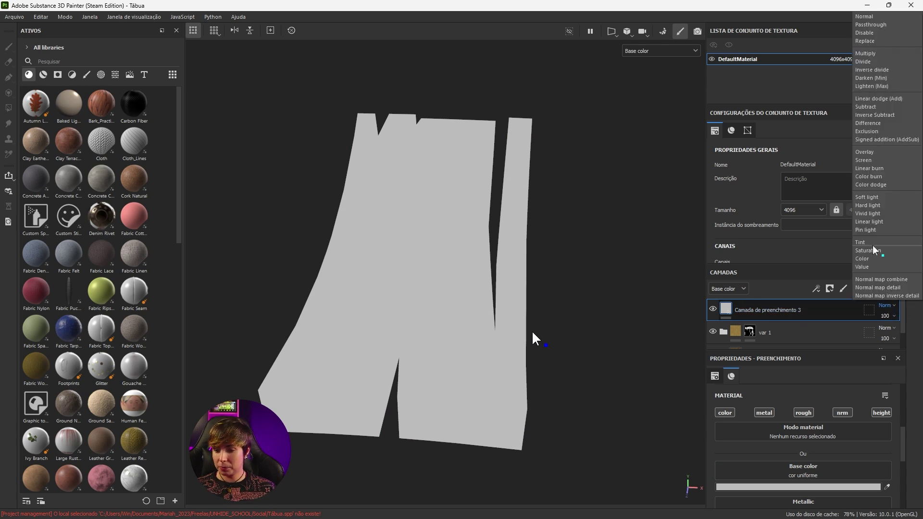
left_click(870, 53)
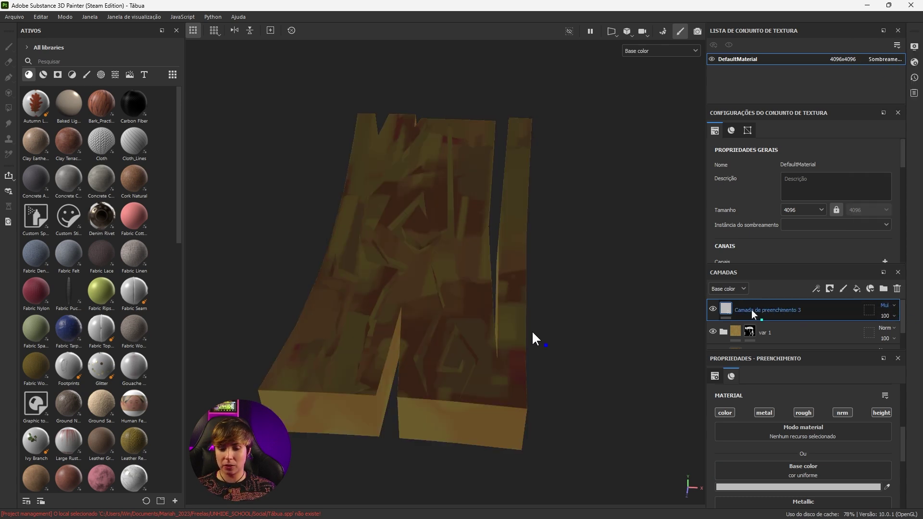
double_click(758, 311)
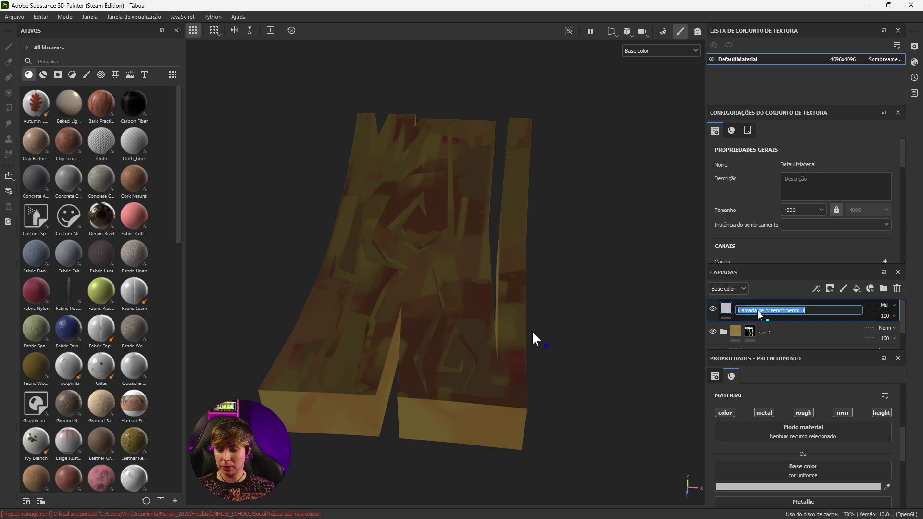
type("AO")
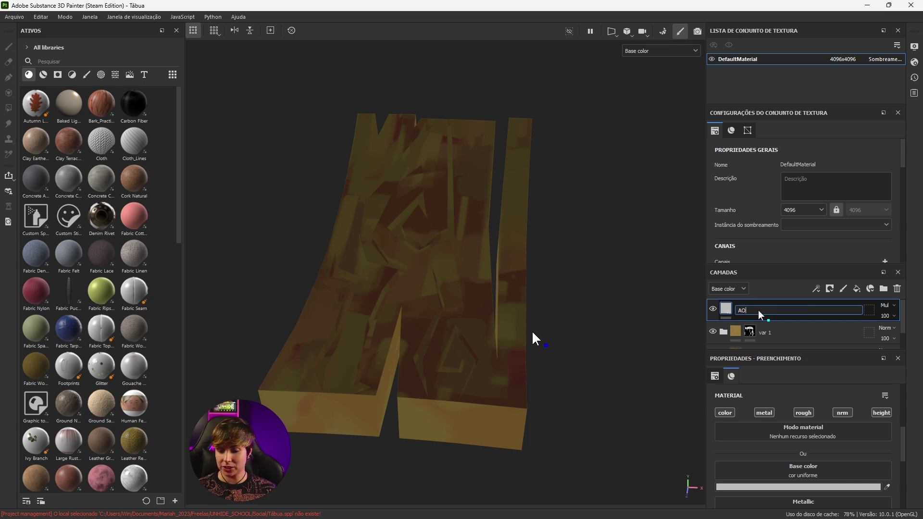
key("Return")
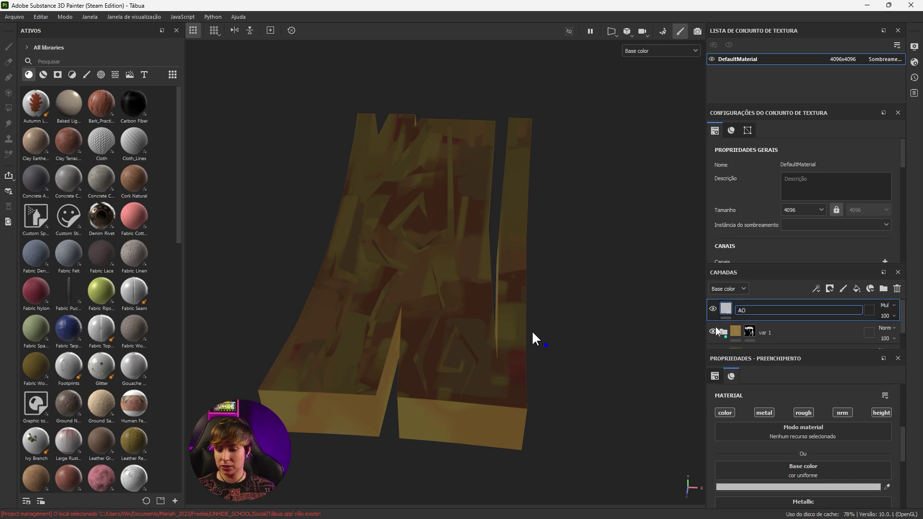
- Give AO a black mask and a muted grey-brown base colour, then select its mask
right_click(726, 314)
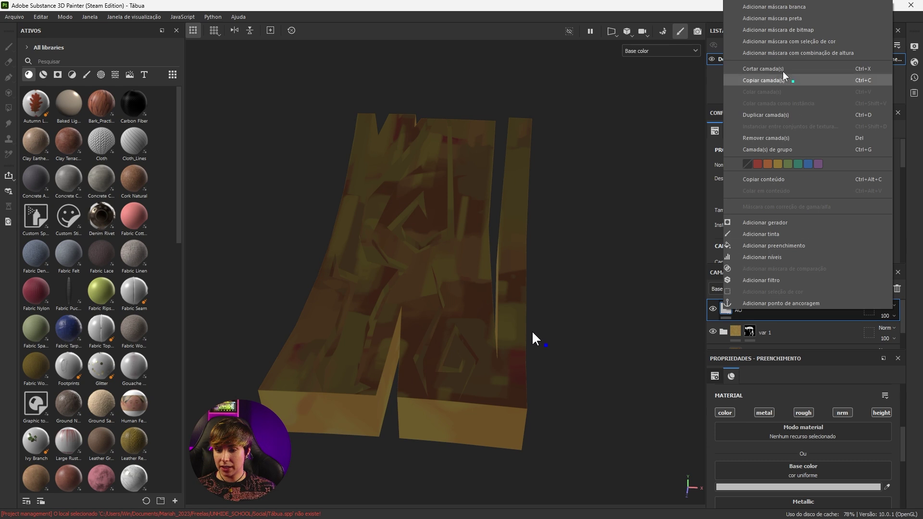
left_click(768, 18)
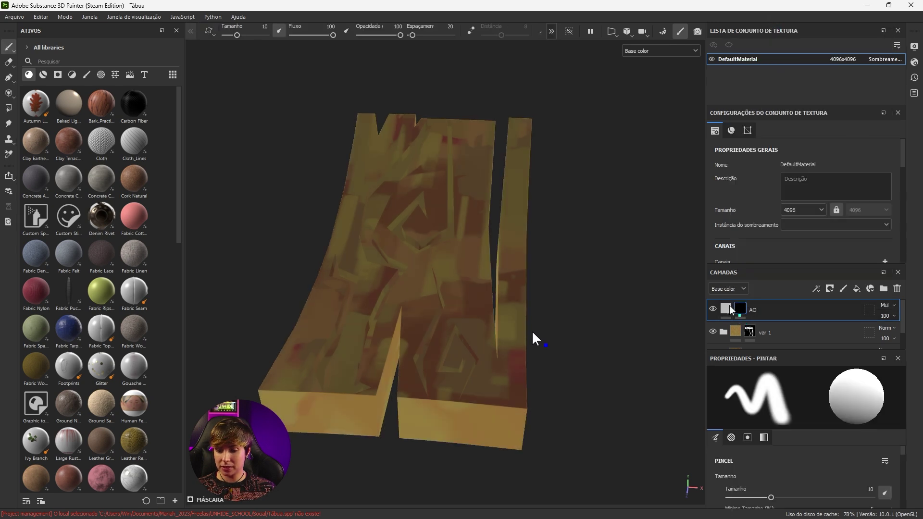
left_click(779, 487)
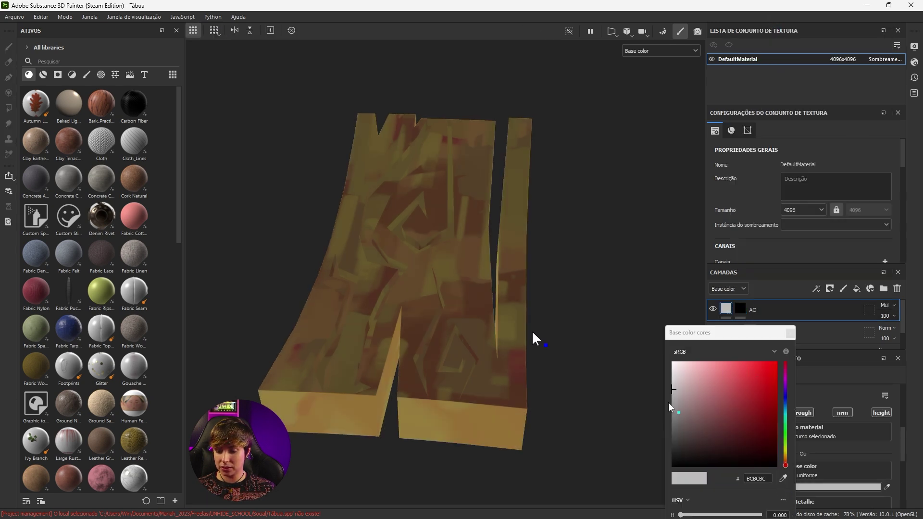
left_click_drag(786, 465, 786, 460)
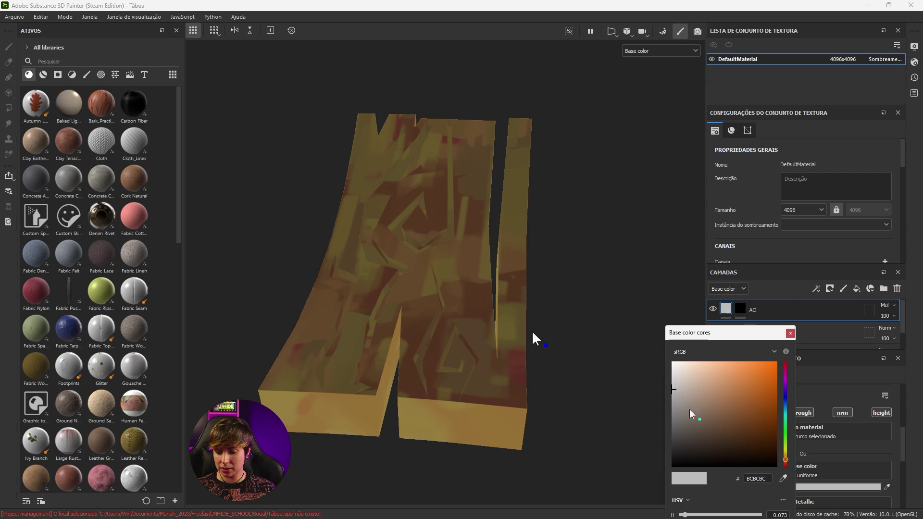
left_click_drag(683, 396, 682, 400)
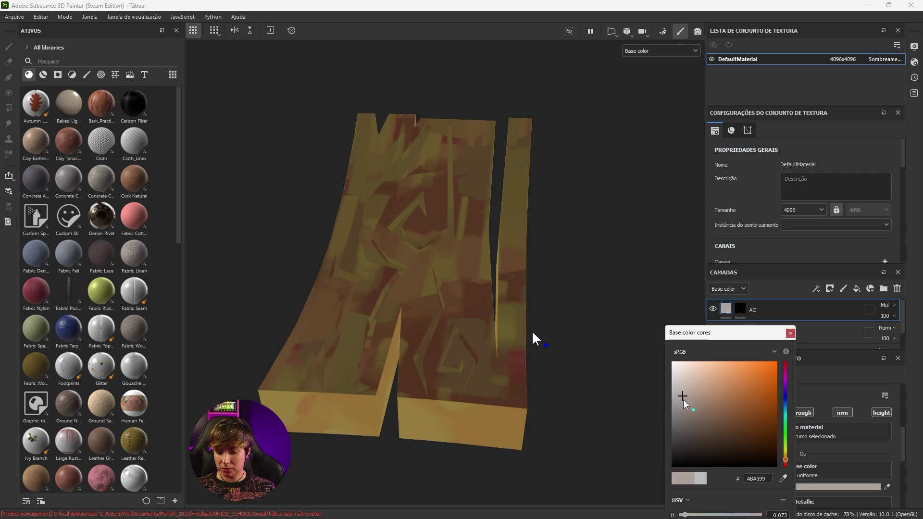
left_click(790, 332)
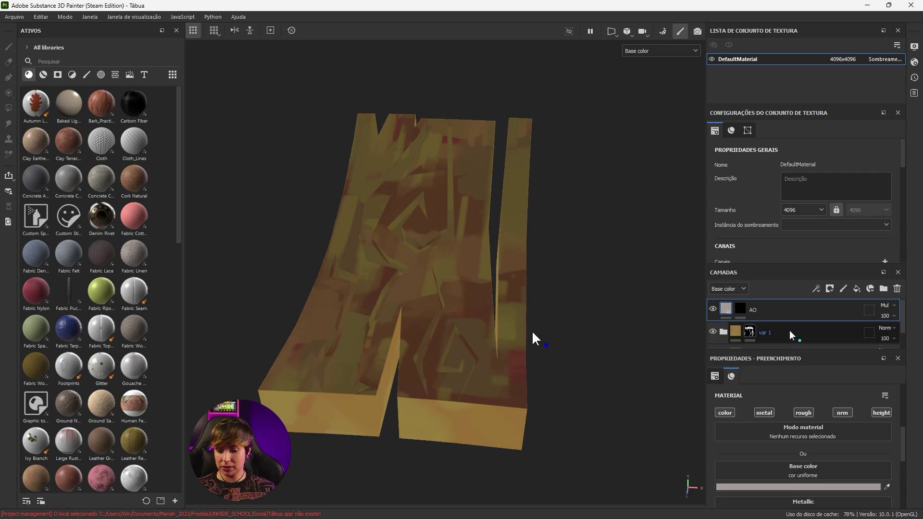
left_click(739, 311)
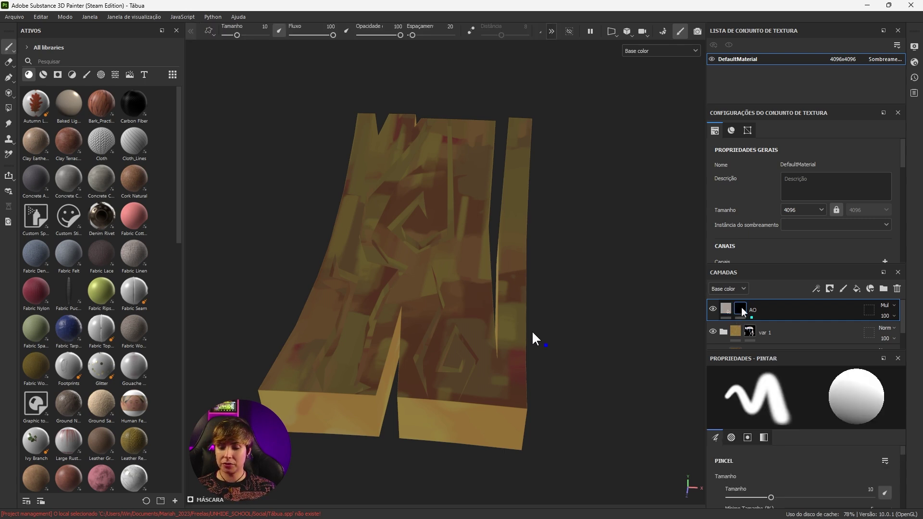
- Add an Ambient Occlusion generator to the AO layer's mask from the generator picker
right_click(742, 311)
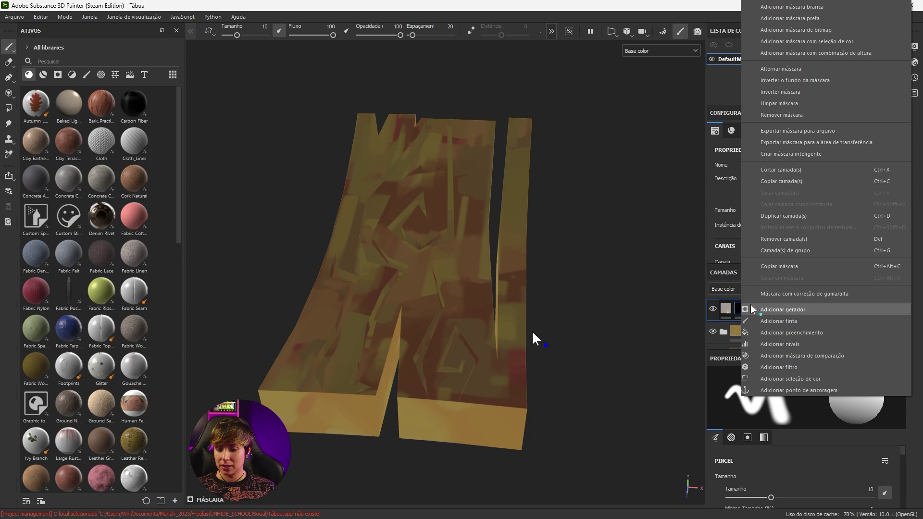
left_click(796, 368)
right_click(739, 312)
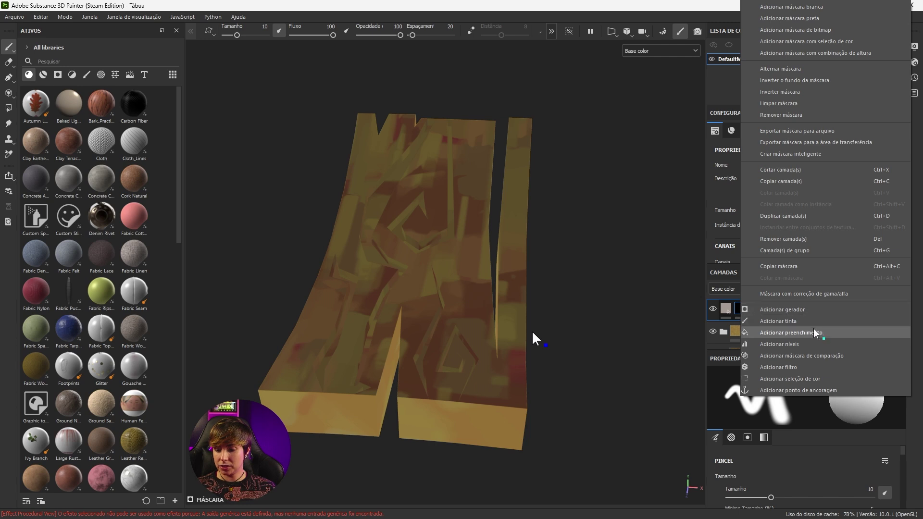
left_click(803, 310)
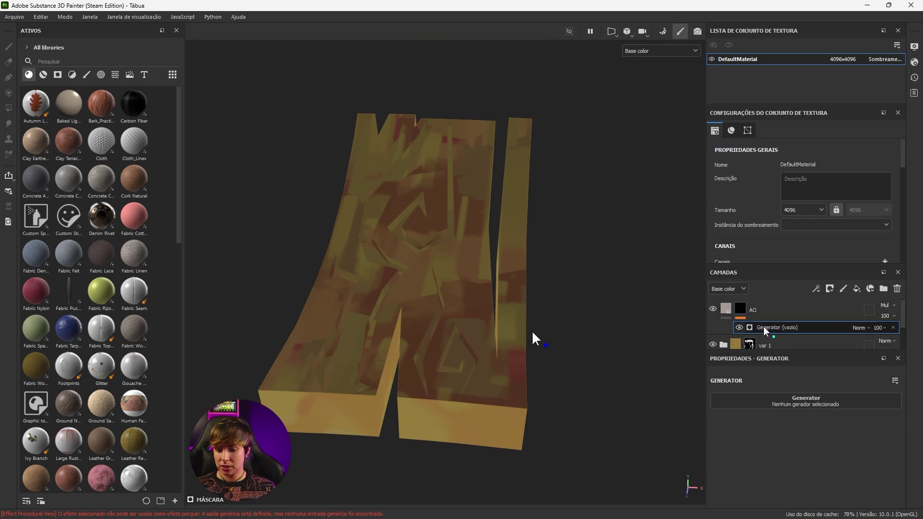
left_click(815, 403)
left_click_drag(836, 273, 757, 273)
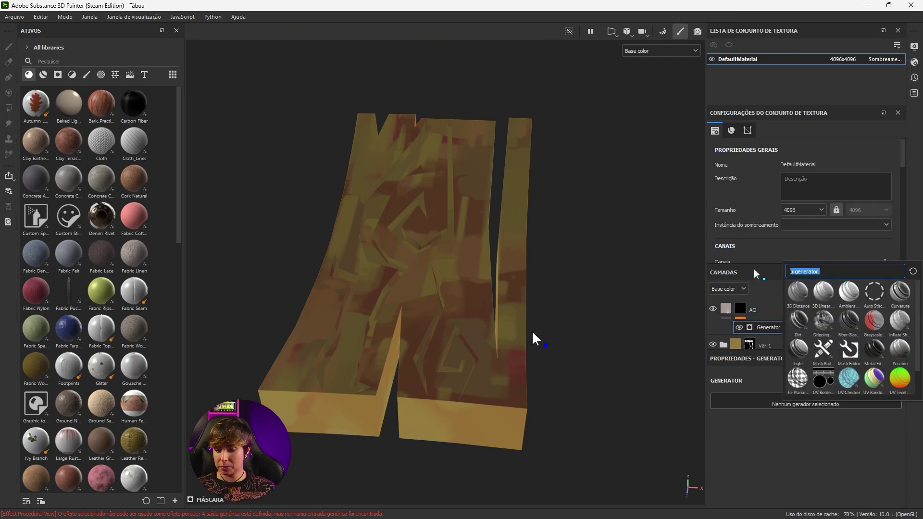
left_click(850, 297)
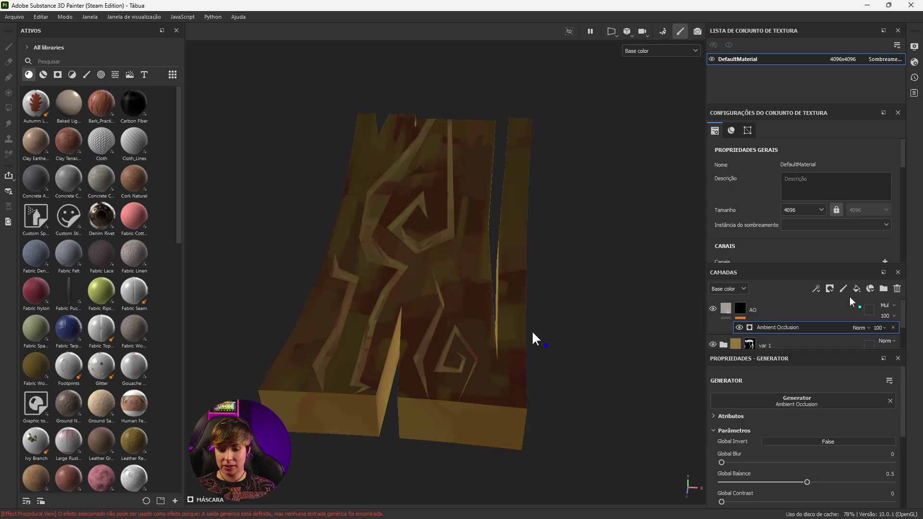
- Set the Ambient Occlusion generator's Global Invert to True and toggle AO to compare shading
left_click(739, 328)
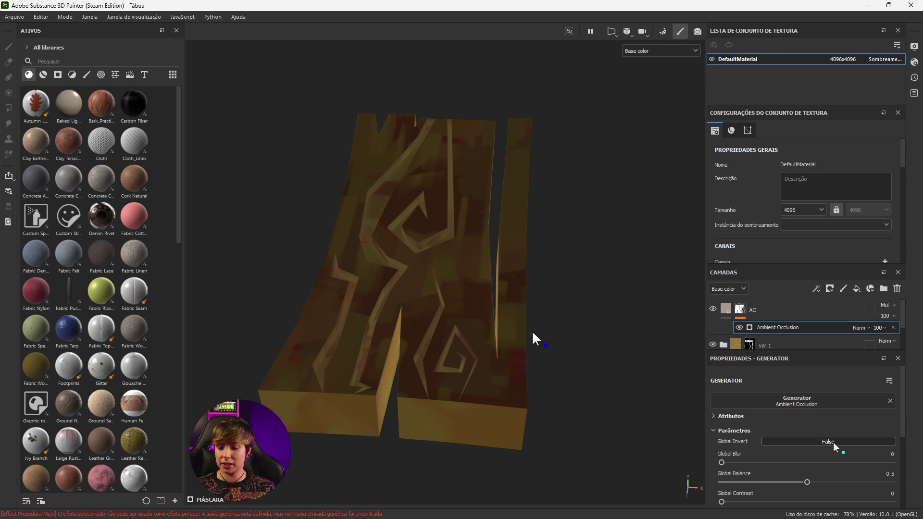
left_click(818, 443)
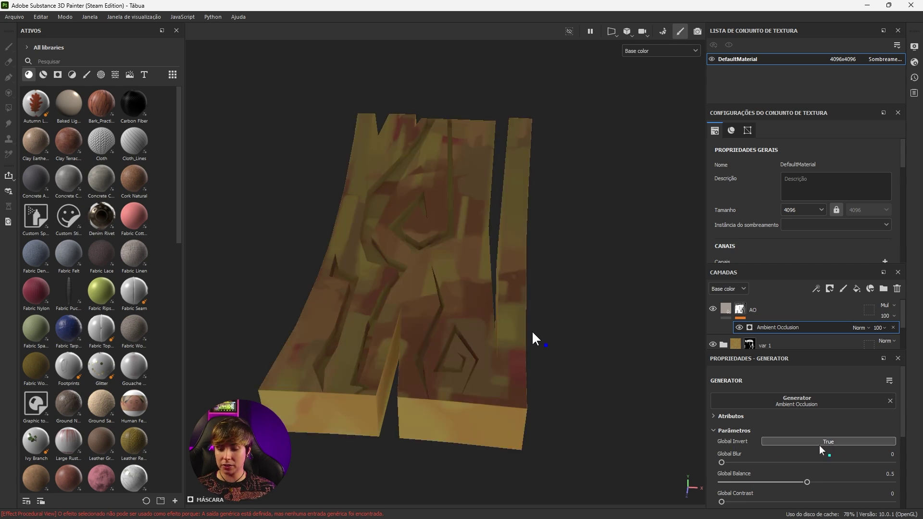
mouse_move(266, 163)
left_mouse_down("alt")
mouse_move(390, 236)
mouse_move(388, 251)
mouse_move(403, 270)
left_mouse_up("alt")
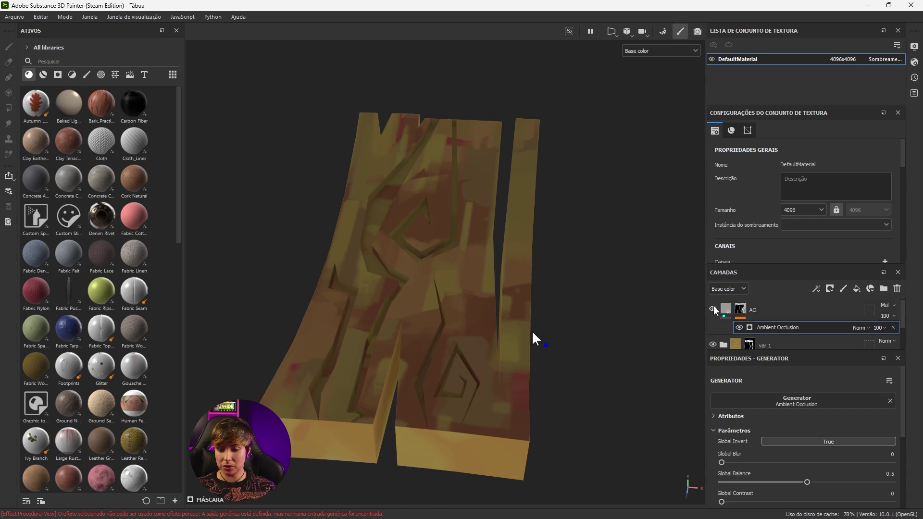
left_click(714, 309)
left_click(714, 308)
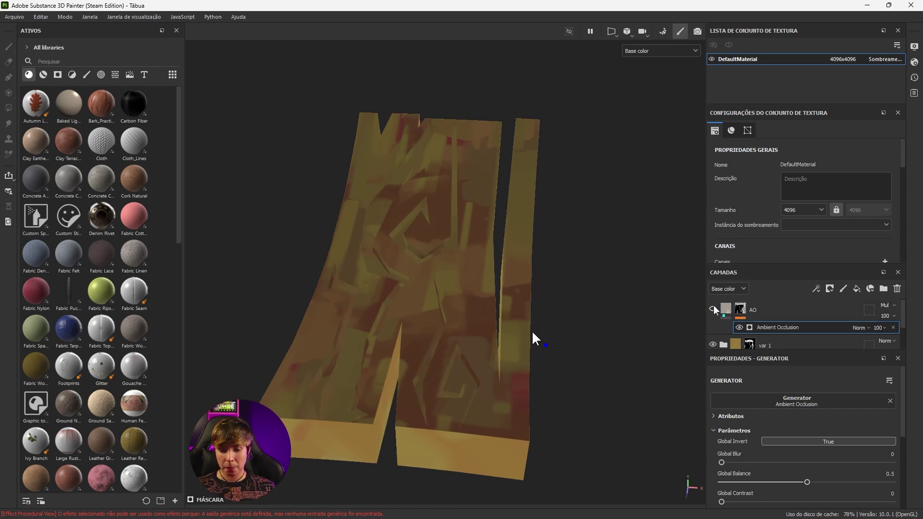
left_click(714, 307)
left_click(713, 308)
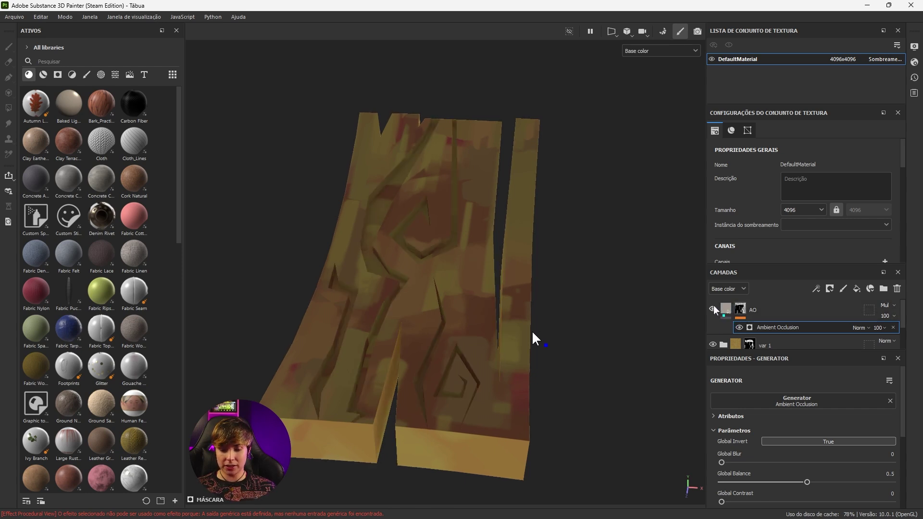
mouse_move(365, 212)
left_mouse_down("alt")
mouse_move(415, 252)
mouse_move(391, 279)
left_mouse_up("alt")
scroll(416, 252, "up", 2)
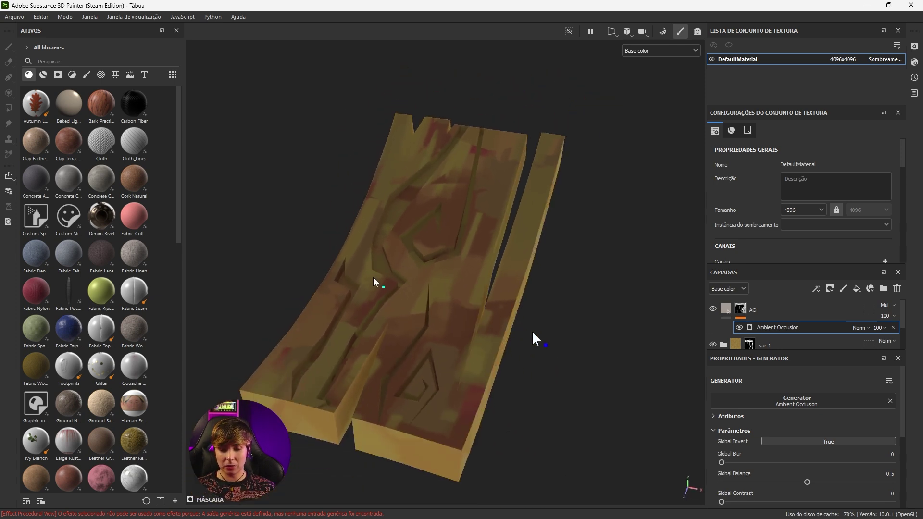
left_click(712, 309)
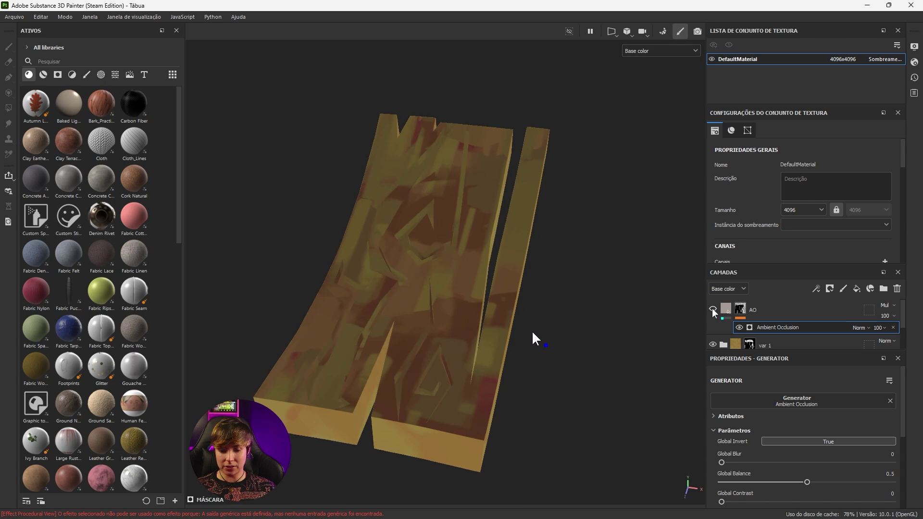
left_click(712, 310)
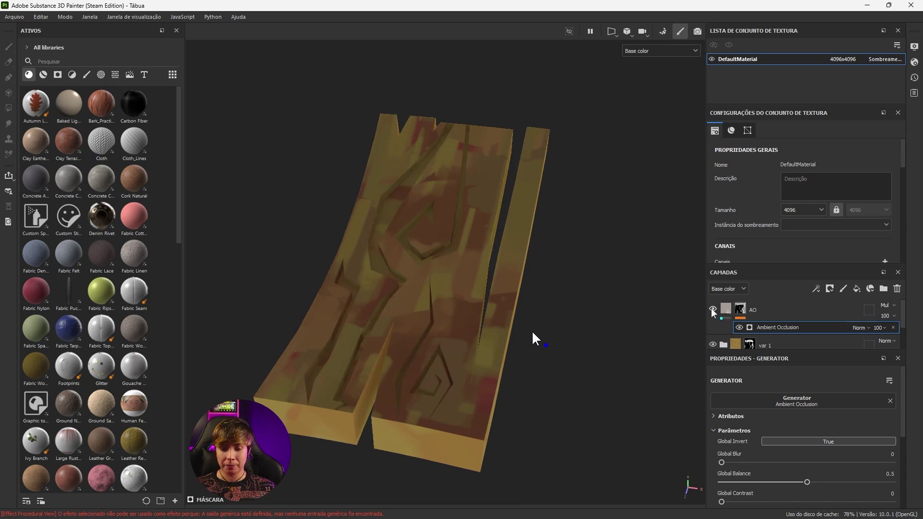
- Switch the viewport to full material view and orbit to inspect the grooves
mouse_move(405, 288)
left_mouse_down("alt")
mouse_move(427, 181)
mouse_move(397, 134)
mouse_move(392, 282)
mouse_move(403, 286)
left_mouse_up("alt")
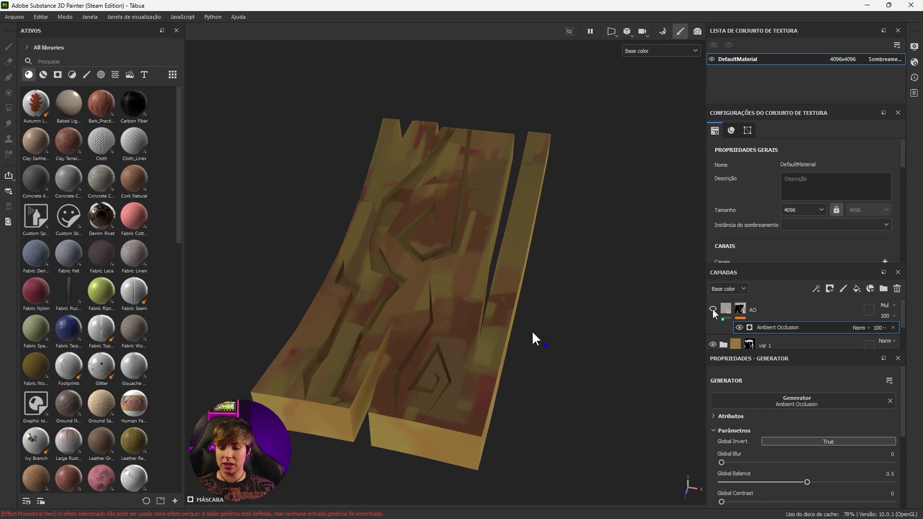
left_click_drag(337, 202, 387, 248, "alt")
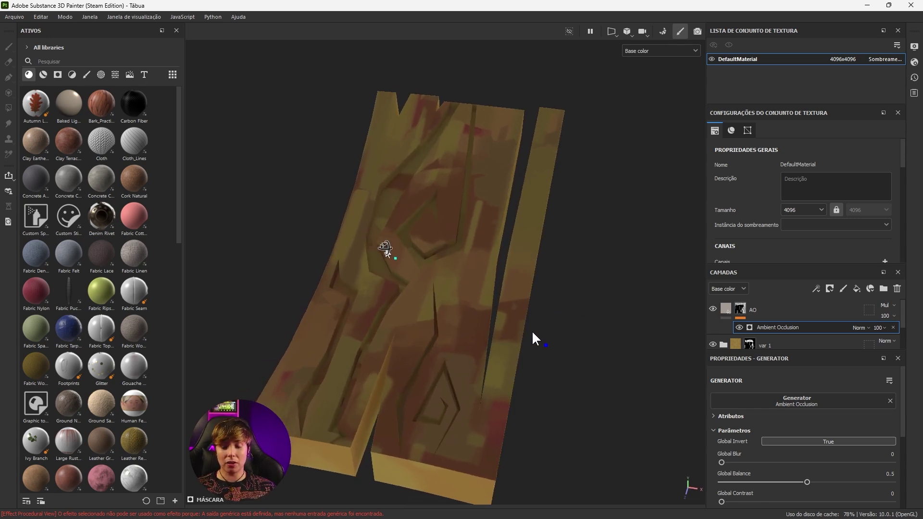
left_click(665, 51)
left_click(656, 77)
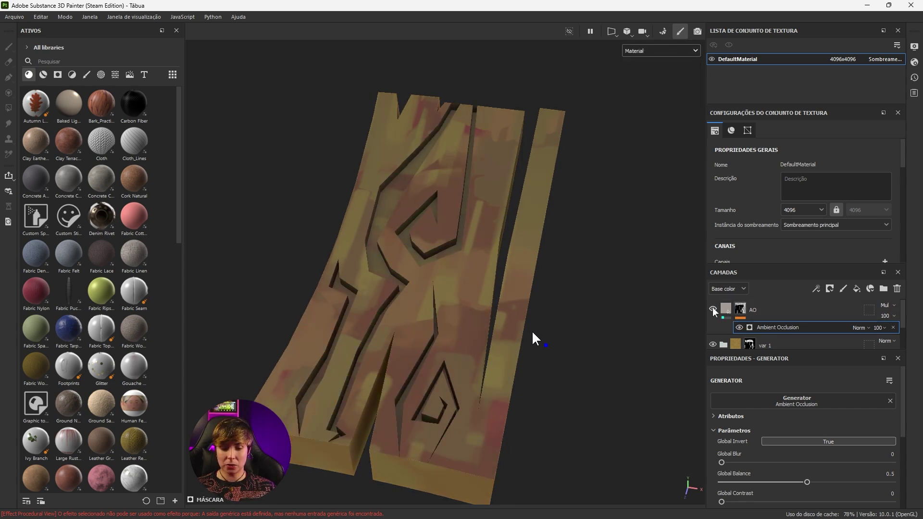
mouse_move(425, 283)
left_mouse_down("alt")
mouse_move(403, 285)
mouse_move(403, 262)
mouse_move(449, 278)
mouse_move(385, 281)
mouse_move(386, 265)
left_mouse_up("alt")
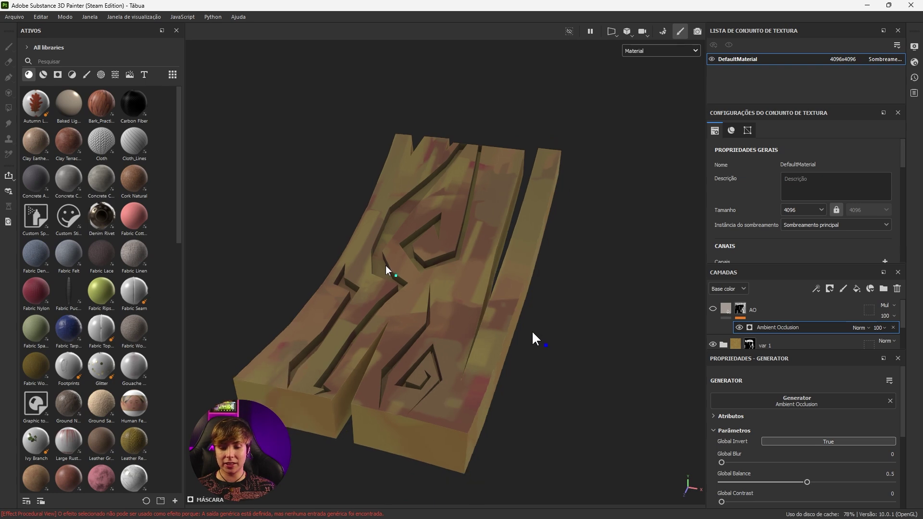
mouse_move(385, 265)
left_mouse_down("alt")
mouse_move(375, 278)
mouse_move(387, 291)
mouse_move(353, 324)
mouse_move(260, 301)
mouse_move(377, 274)
left_mouse_up("alt")
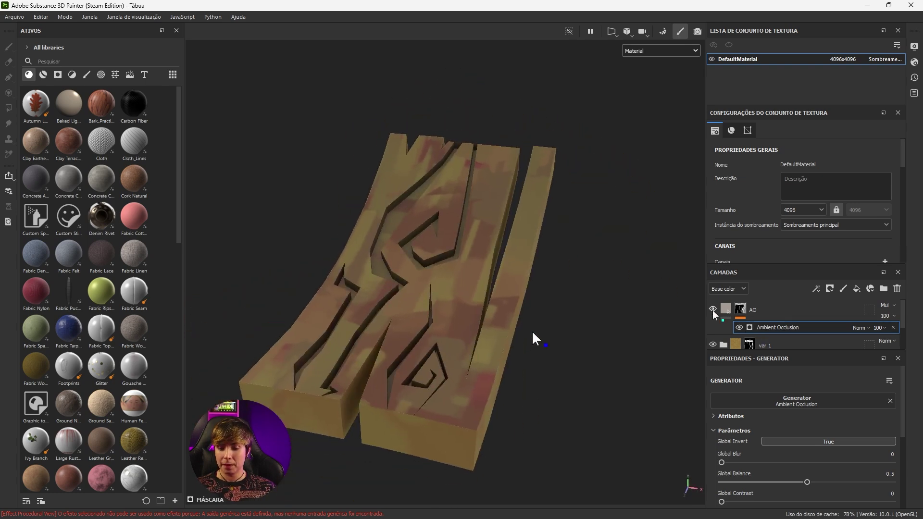
scroll(377, 302, "up", 1)
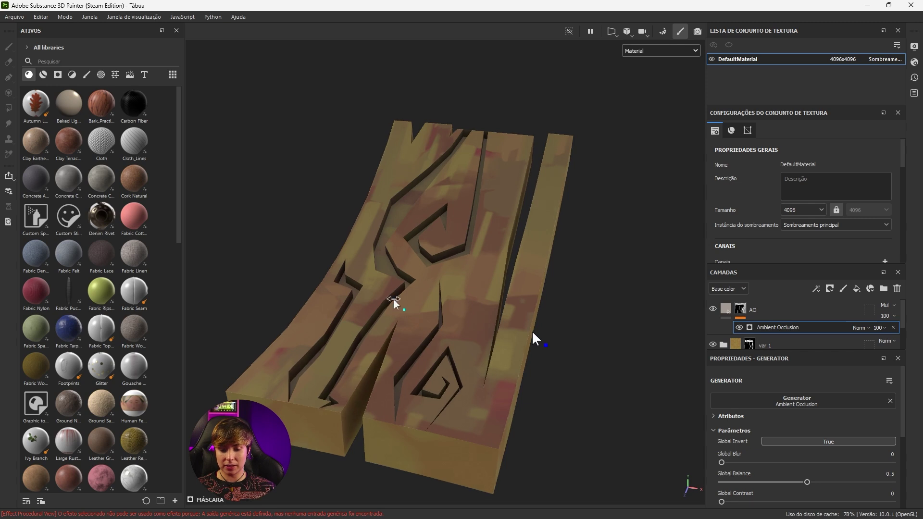
right_click_drag(393, 300, 490, 318, "shift")
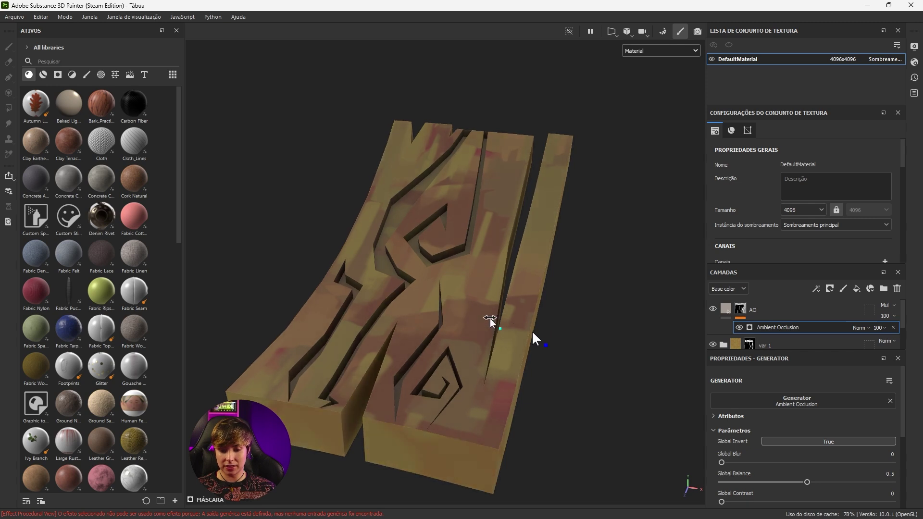
- View only the base colour channel, toggle the generator to compare, and select AO
left_click(664, 51)
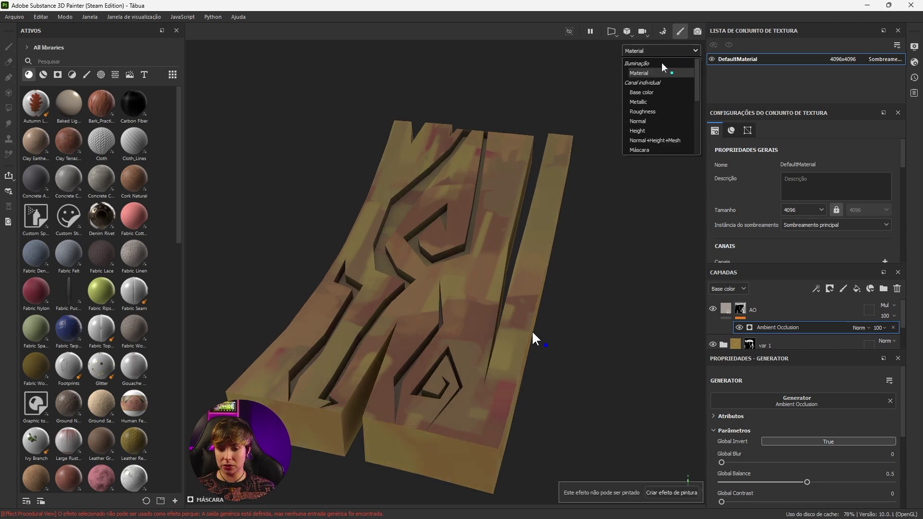
left_click(647, 92)
left_click_drag(497, 196, 499, 206, "alt")
left_click(739, 327)
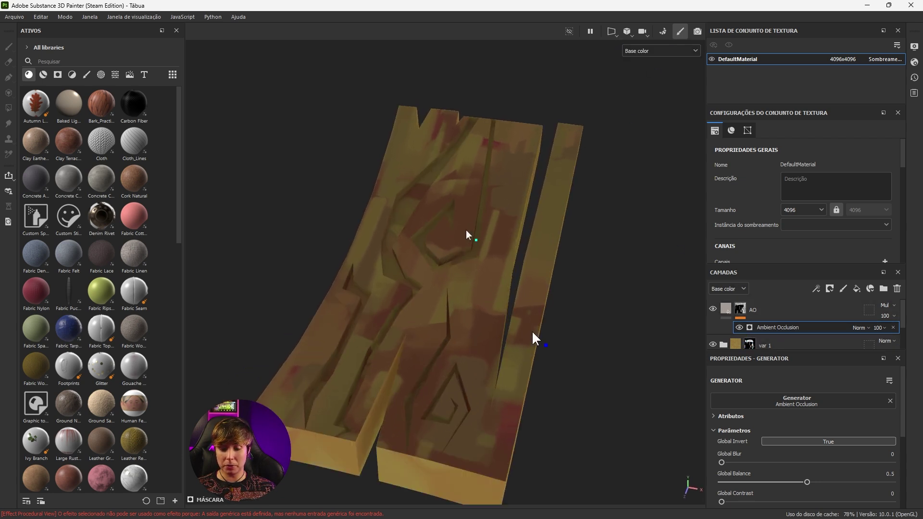
mouse_move(466, 230)
left_mouse_down("alt")
mouse_move(440, 290)
mouse_move(440, 267)
mouse_move(440, 289)
left_mouse_up("alt")
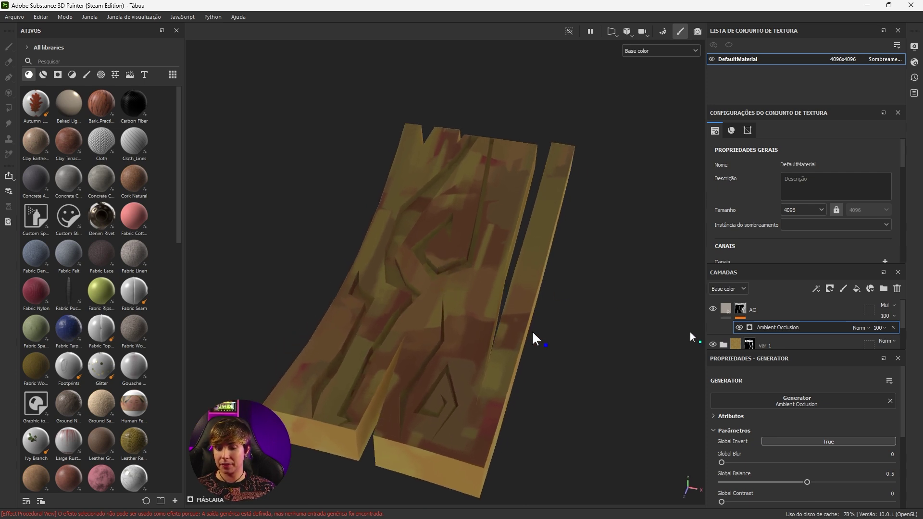
left_click(738, 319)
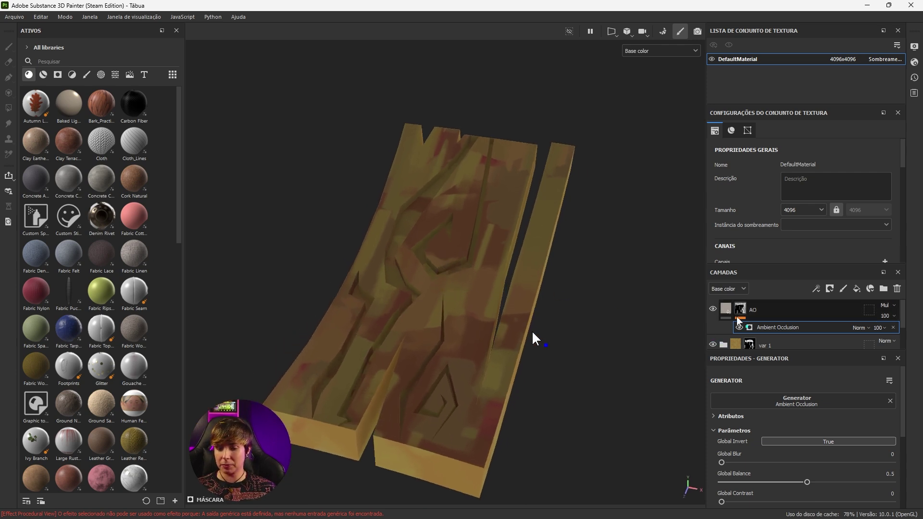
- Darken the AO fill's base colour to a deeper grey-brown
left_click(723, 310)
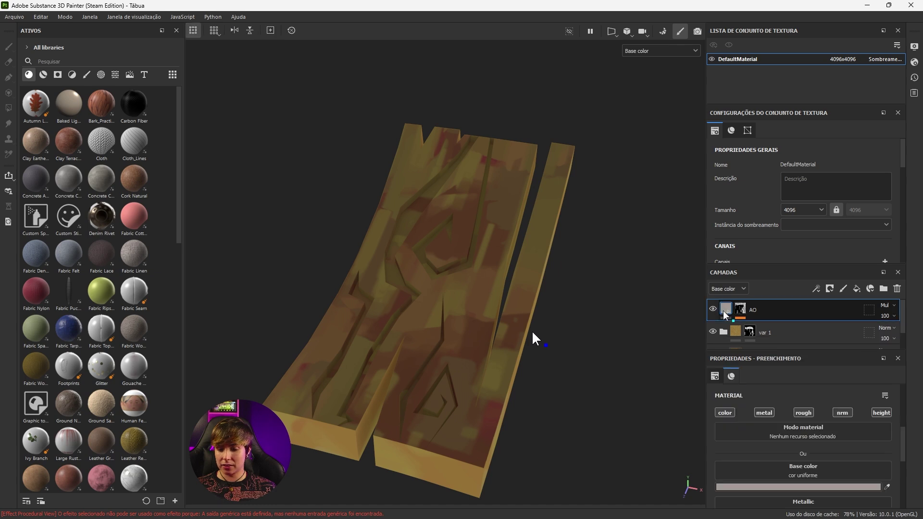
left_click(812, 486)
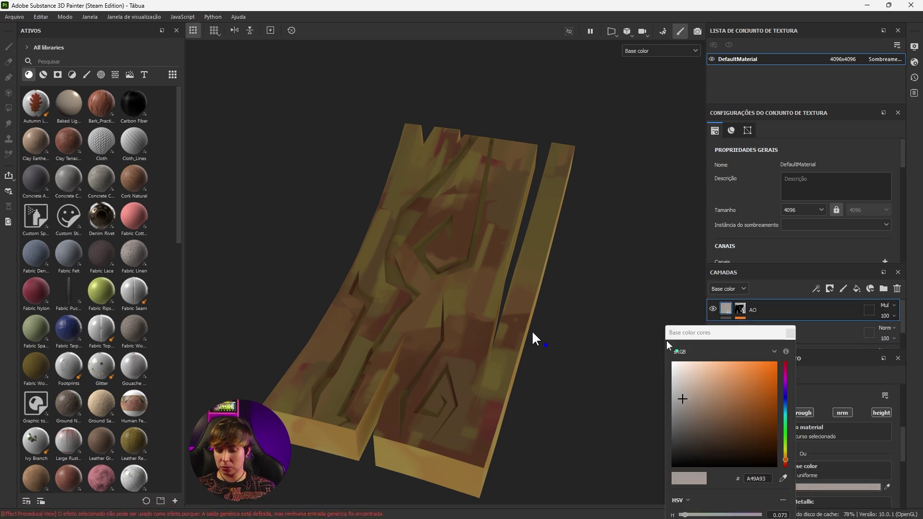
left_click(687, 414)
left_click_drag(689, 417, 689, 427)
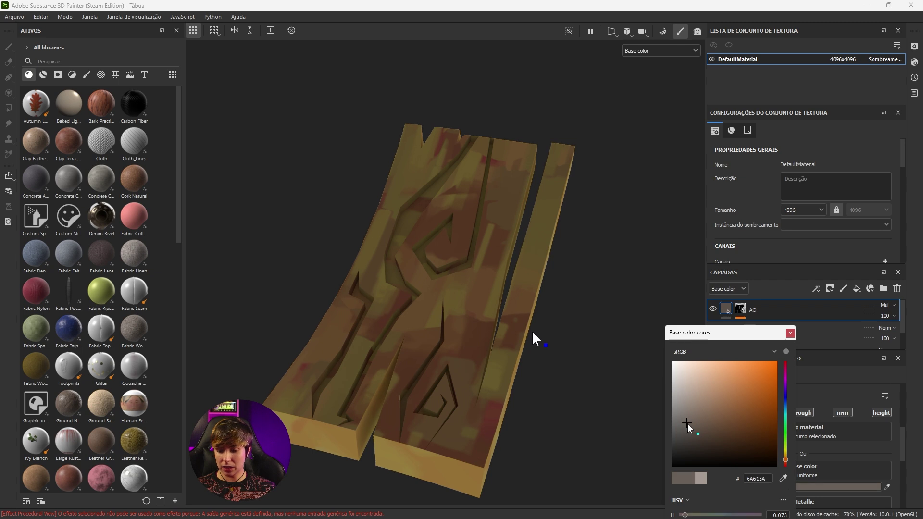
left_click(789, 333)
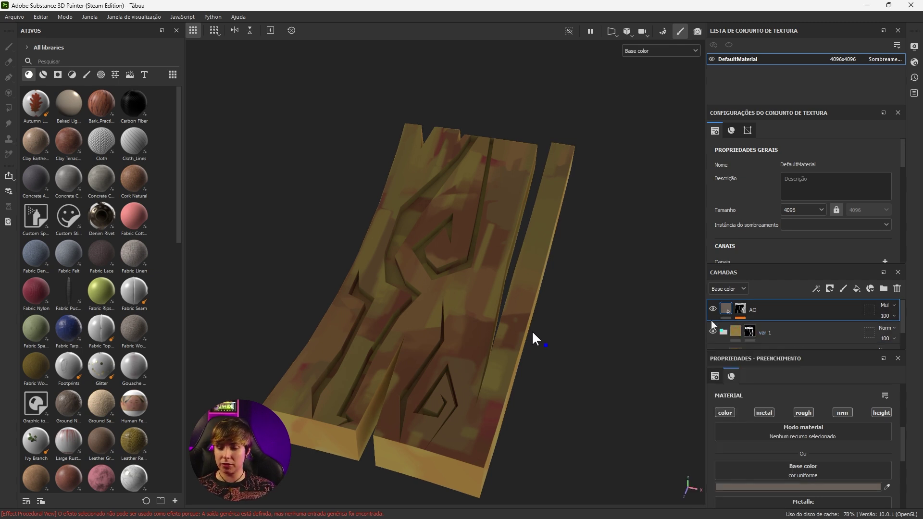
- Toggle the AO layer's visibility to compare its multiply shading on the plank
left_click(778, 308)
left_click(728, 312)
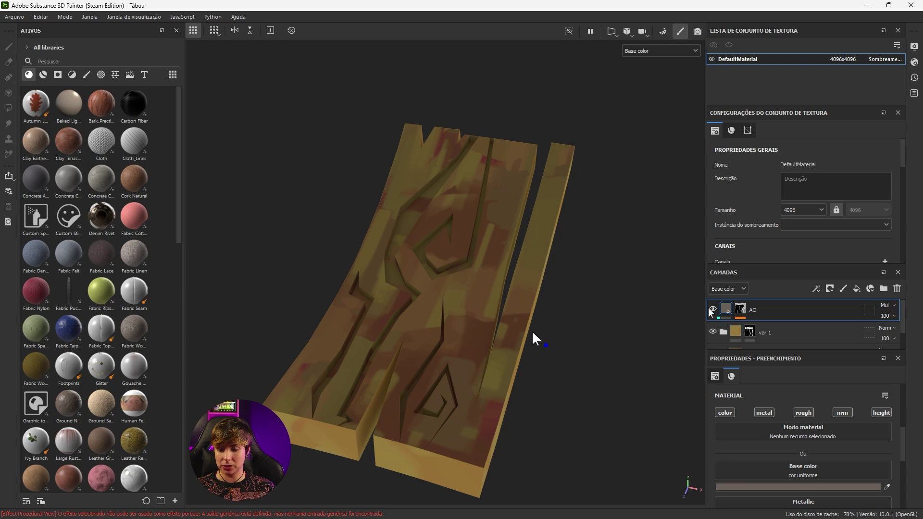
left_click(712, 310)
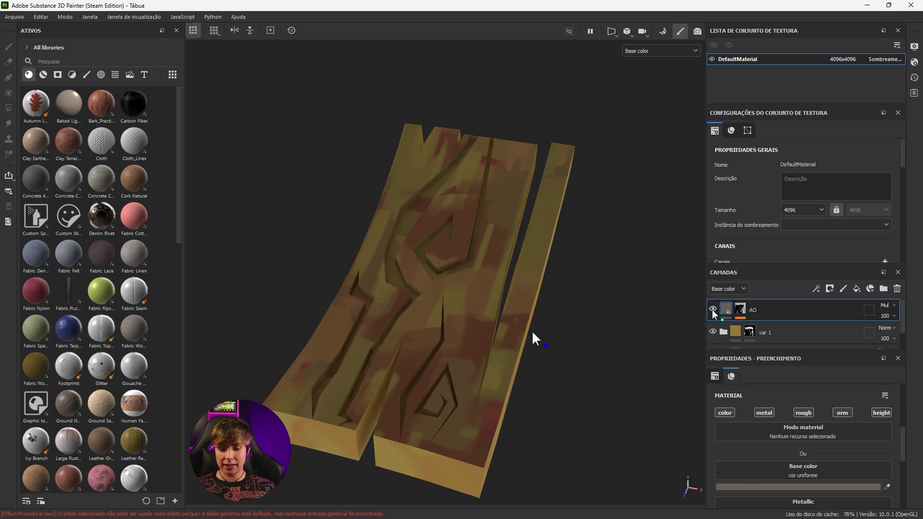
left_click(712, 310)
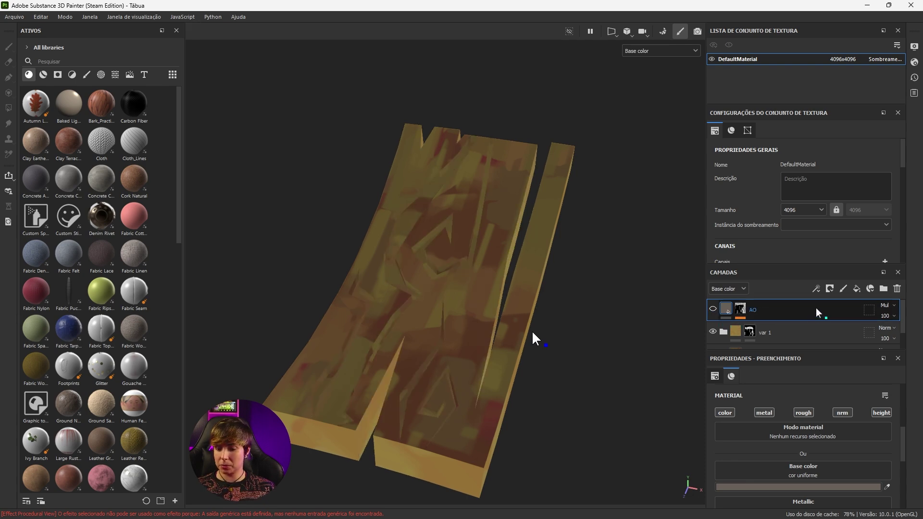
- Add a Multiply fill layer above AO and name it AO 2
left_click(857, 289)
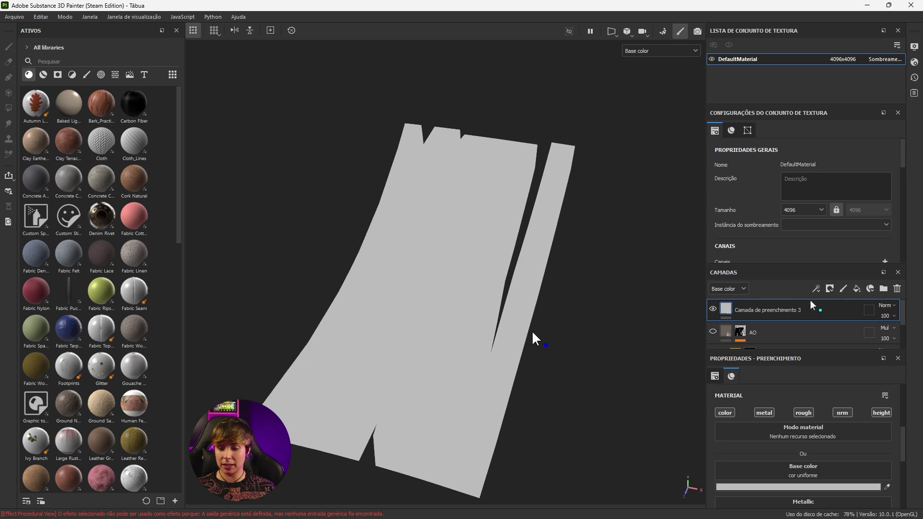
left_click(876, 308)
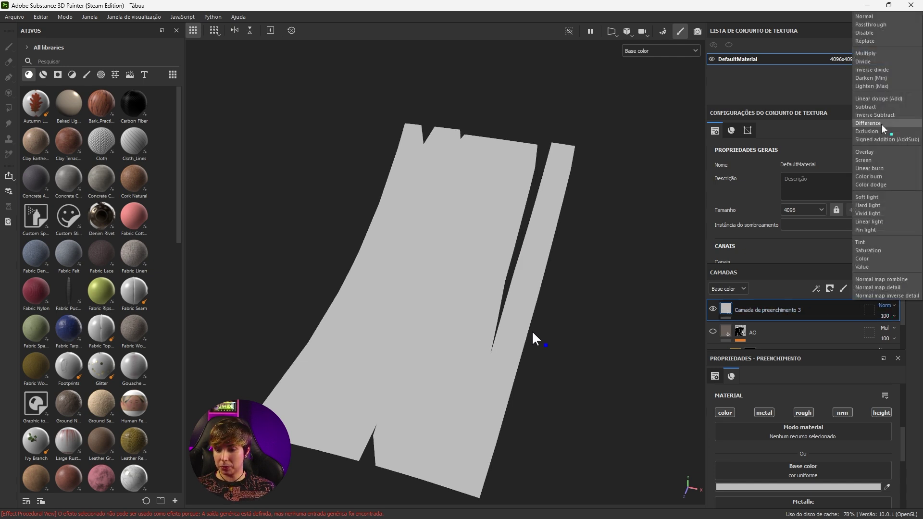
left_click(910, 121)
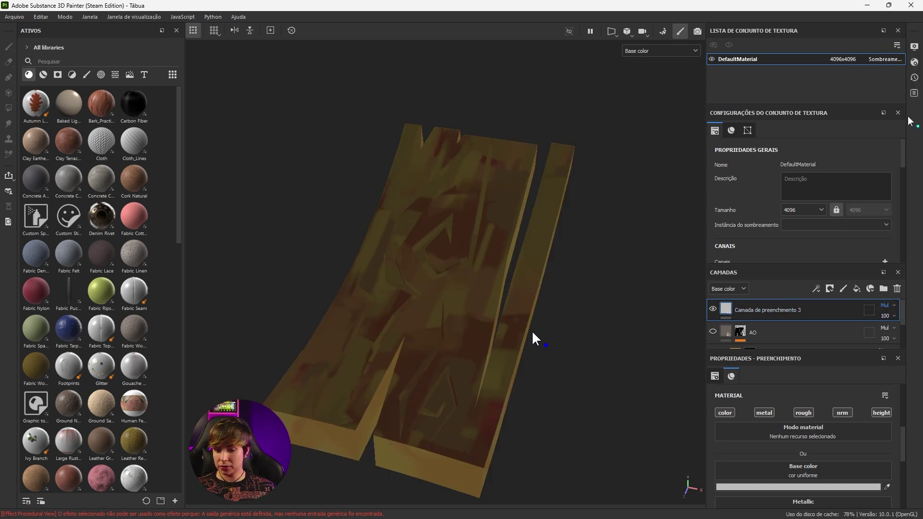
double_click(754, 310)
type("AO 2")
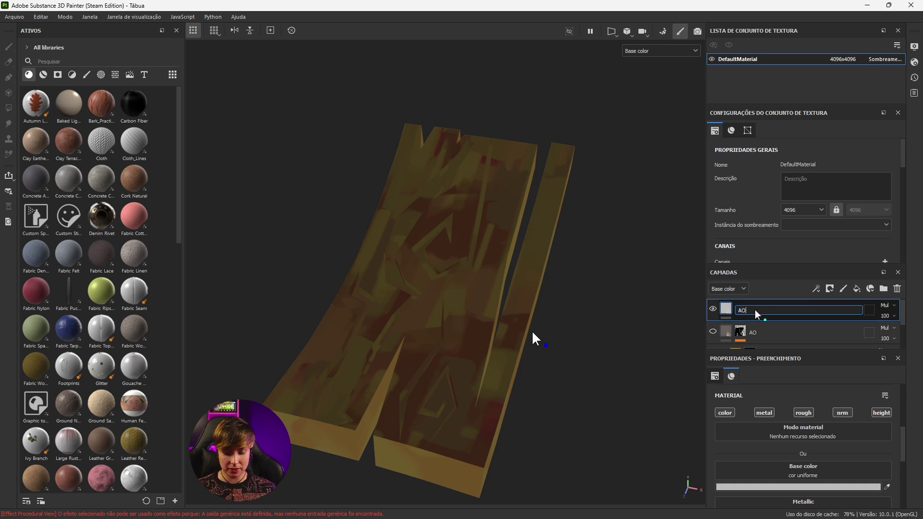
key("Return")
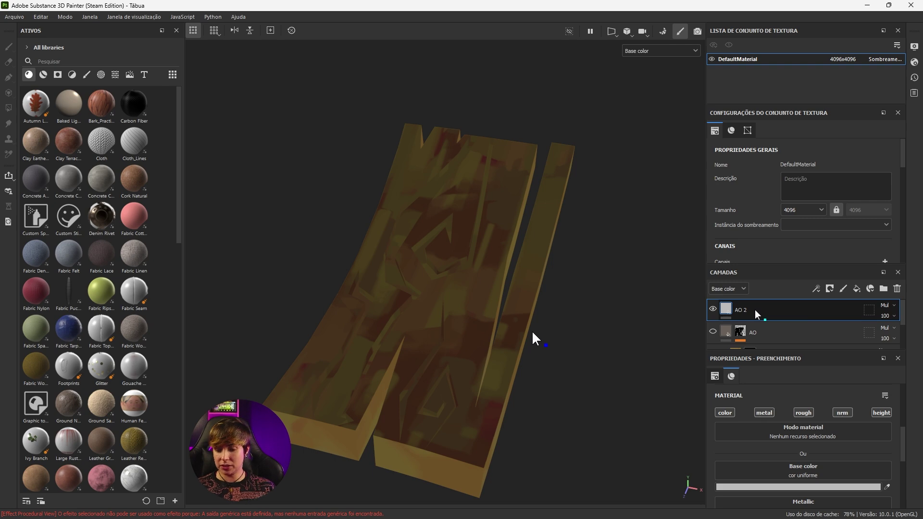
- Mask AO 2 with a Dirt generator chosen from the generator list
right_click(755, 310)
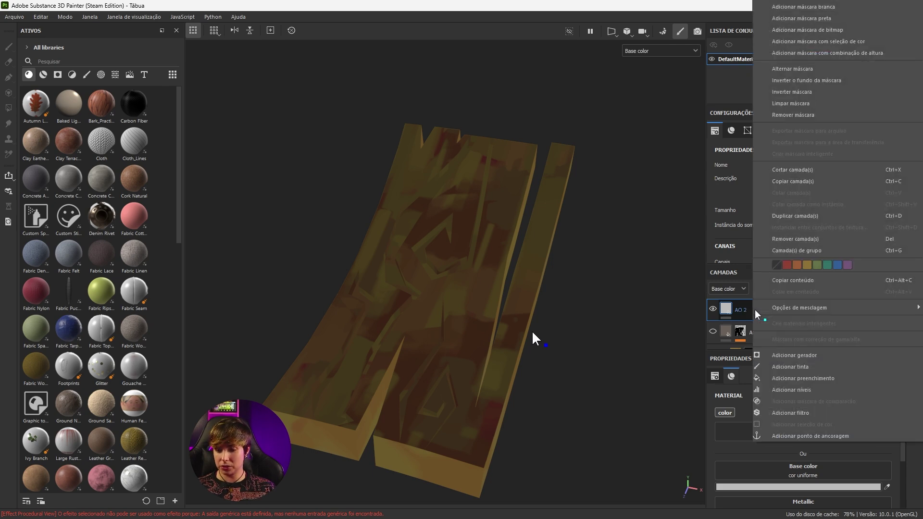
left_click(804, 355)
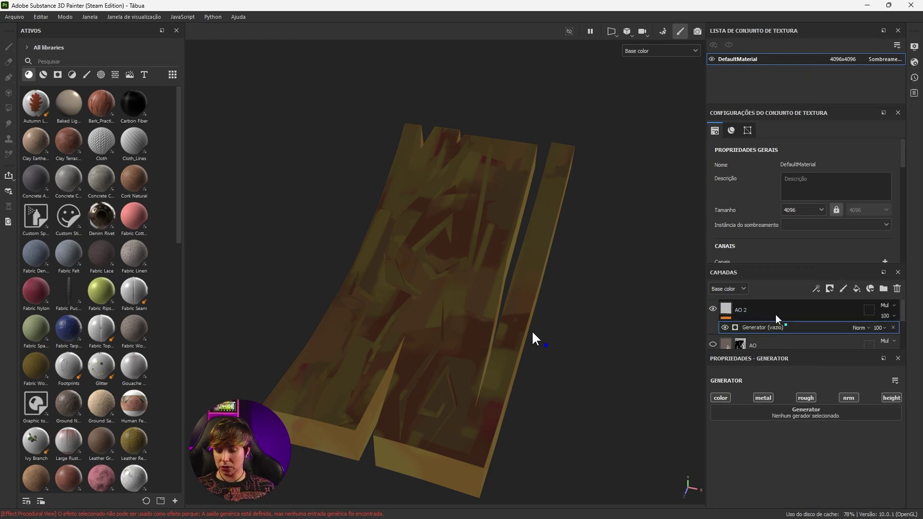
left_click(774, 417)
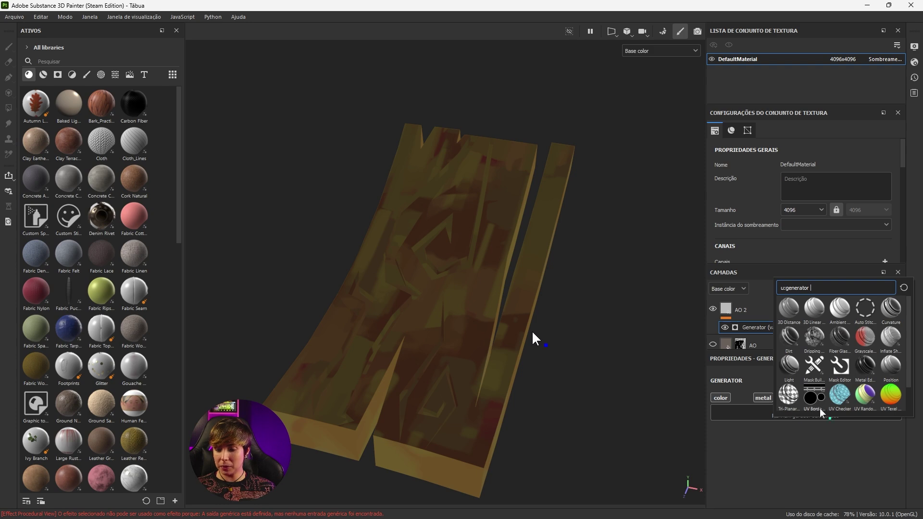
mouse_move(790, 335)
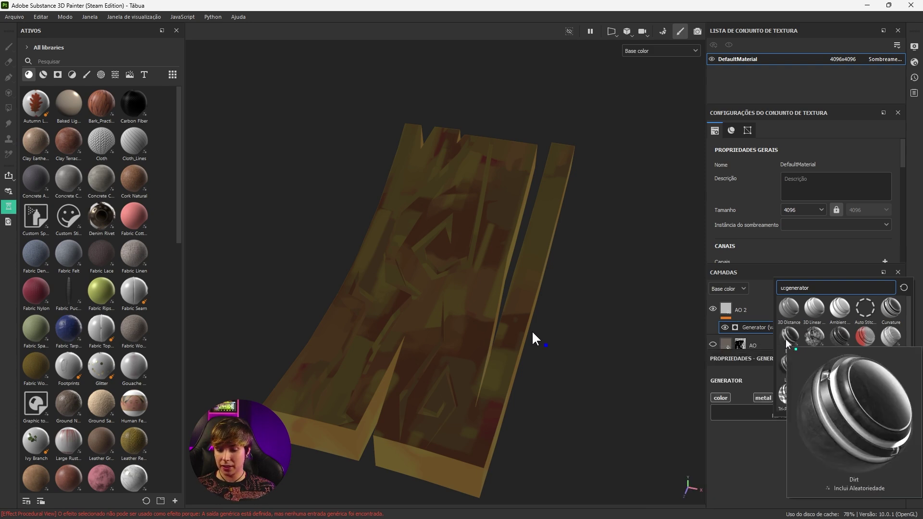
left_click(789, 337)
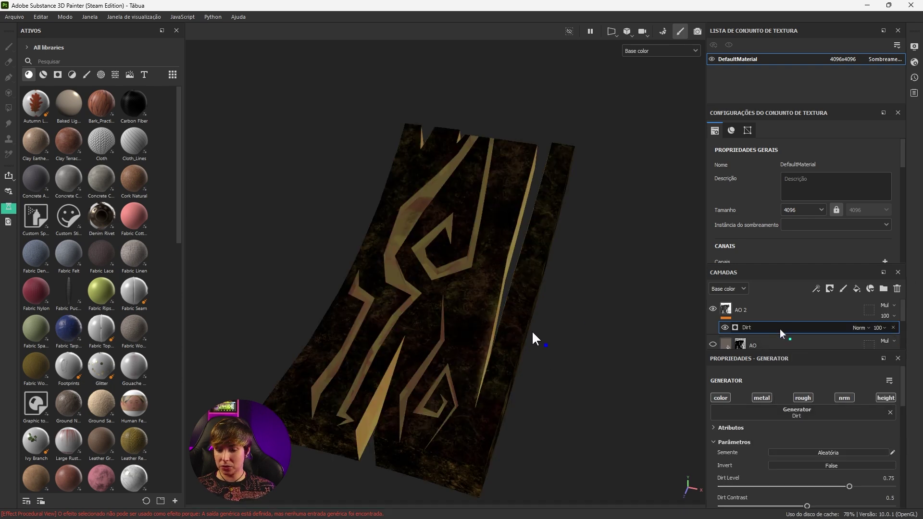
- Invert the Dirt generator and lower its Dirt Level to 0.44
scroll(780, 329, "down", 2)
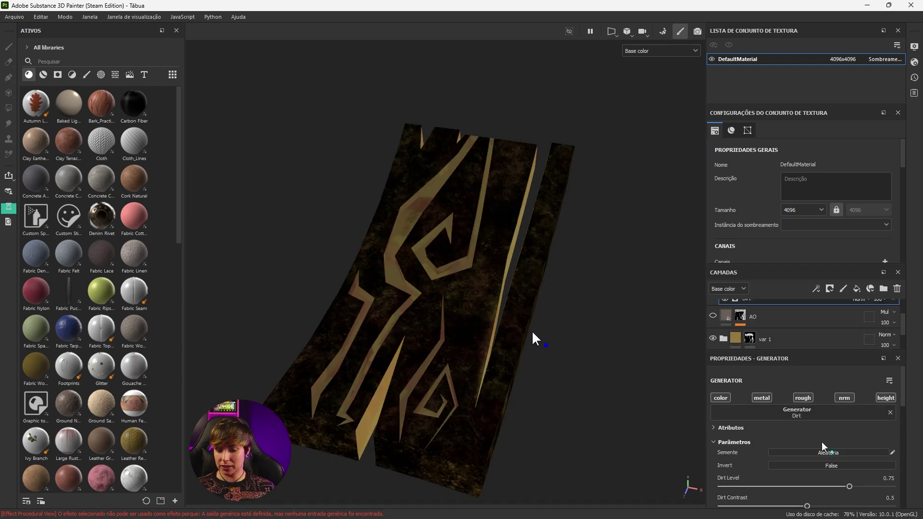
left_click(837, 467)
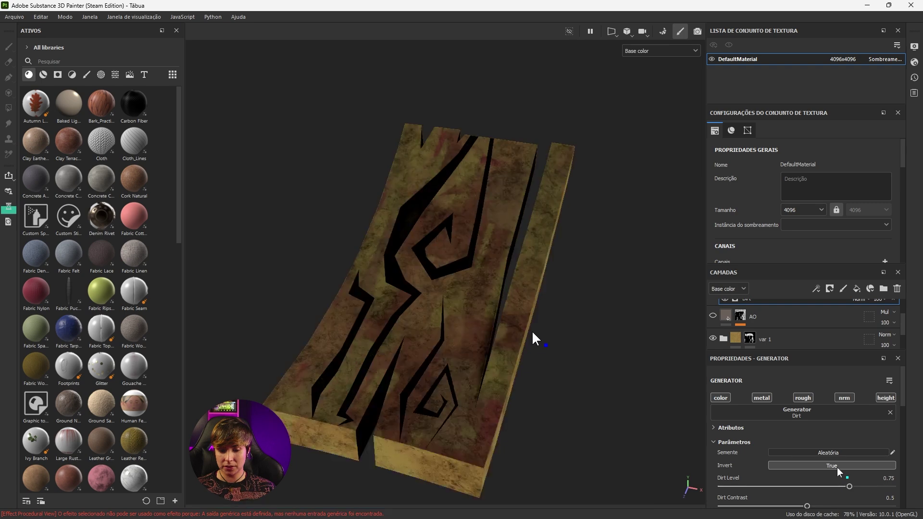
scroll(394, 296, "up", 2)
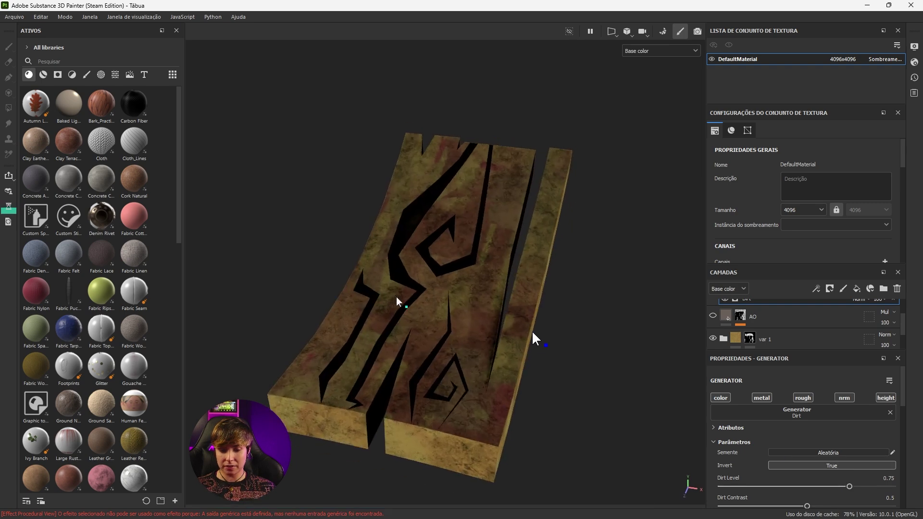
scroll(396, 297, "up", 1)
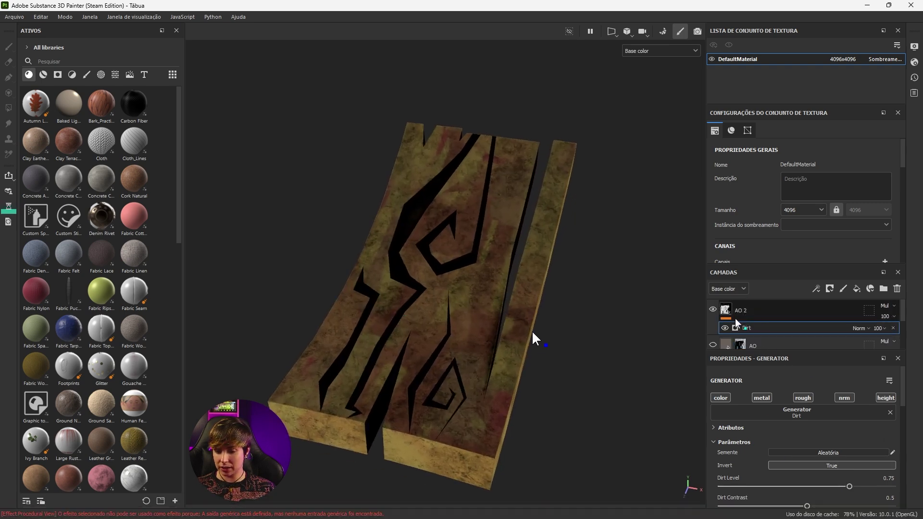
scroll(750, 324, "down", 2)
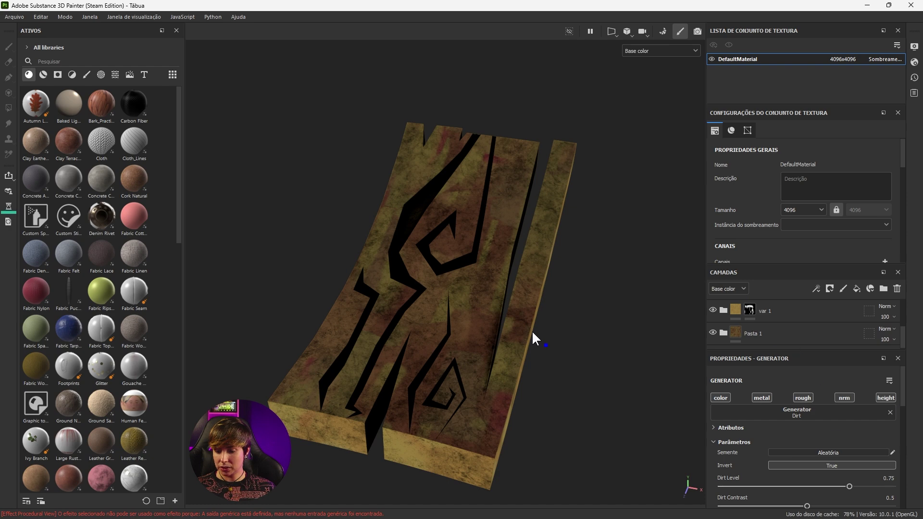
mouse_move(837, 485)
left_mouse_down()
mouse_move(780, 476)
mouse_move(796, 478)
left_mouse_up()
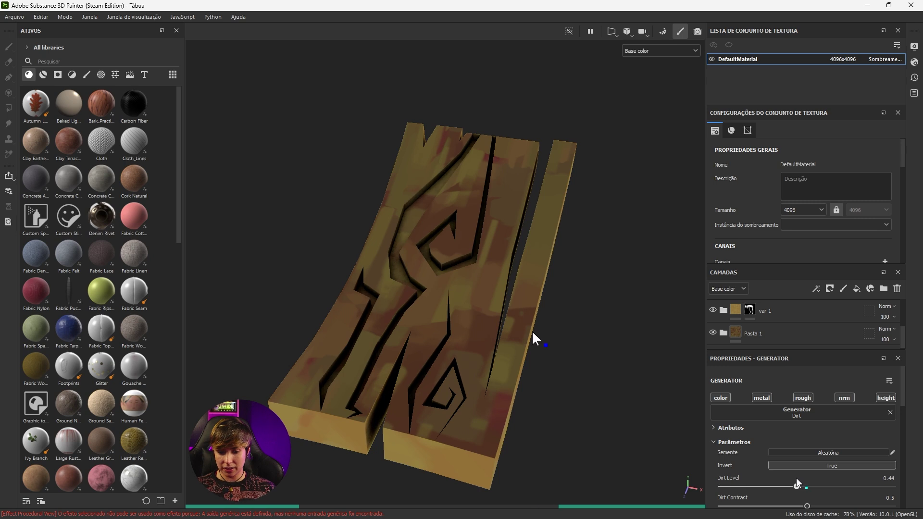
- Give AO 2 a pale pinkish grey base colour
left_click(724, 310)
left_click(728, 311)
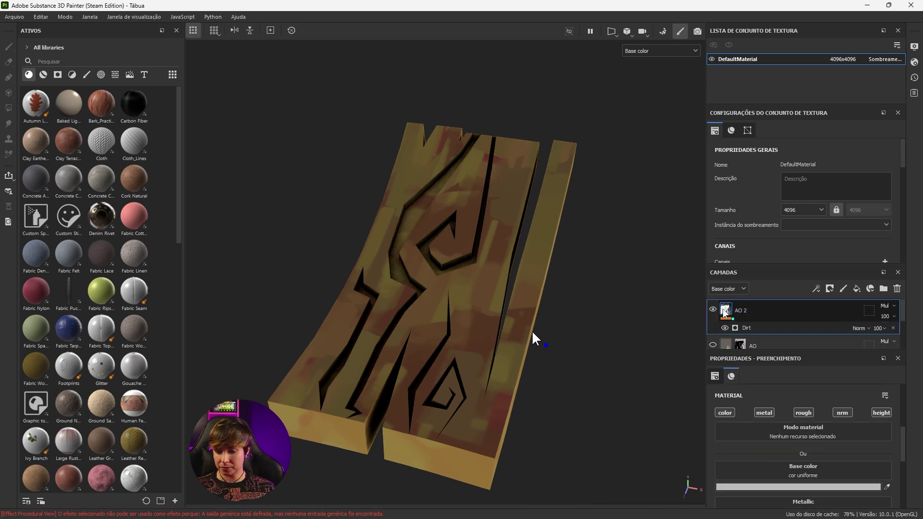
left_click(806, 489)
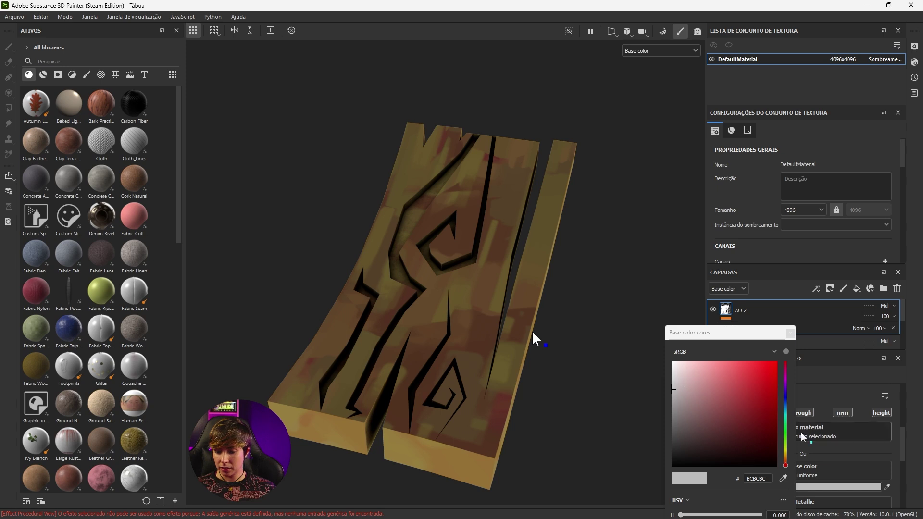
left_click(895, 306)
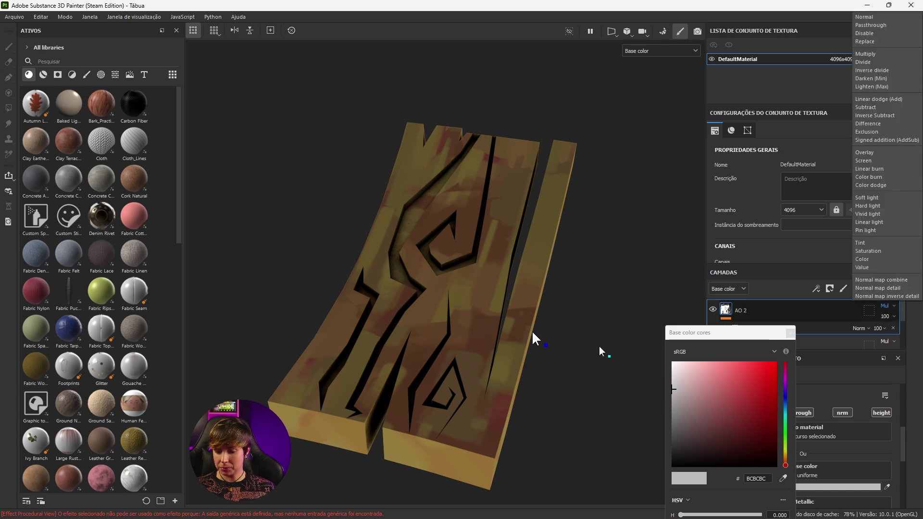
left_click(685, 396)
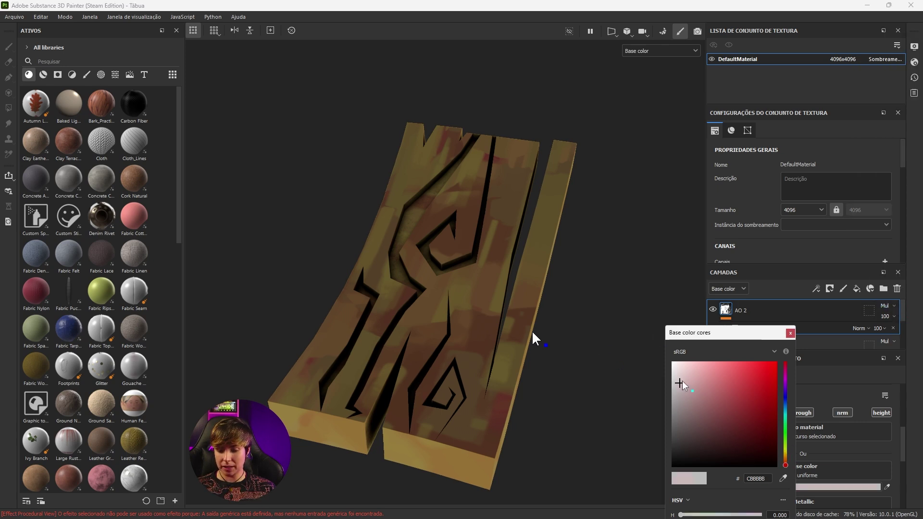
left_click(791, 333)
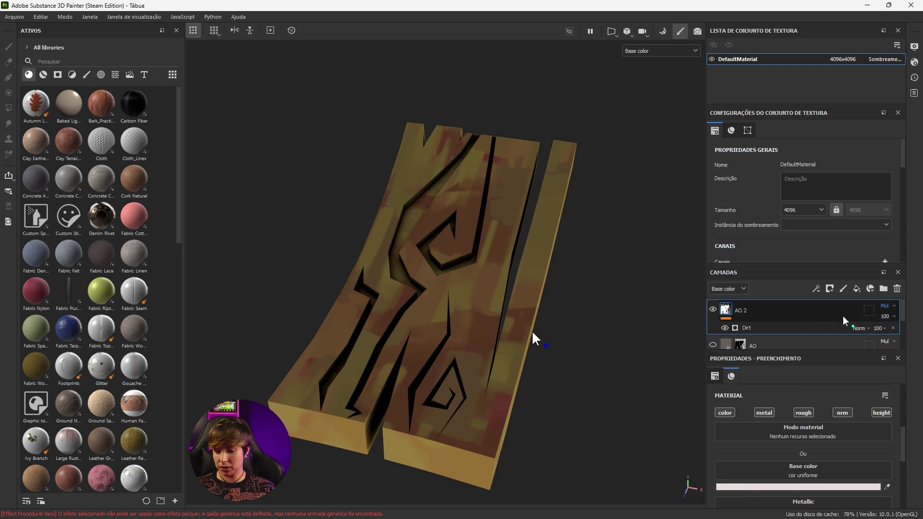
- Preview AO 2 in Normal blending, then undo back to Multiply
left_click(889, 307)
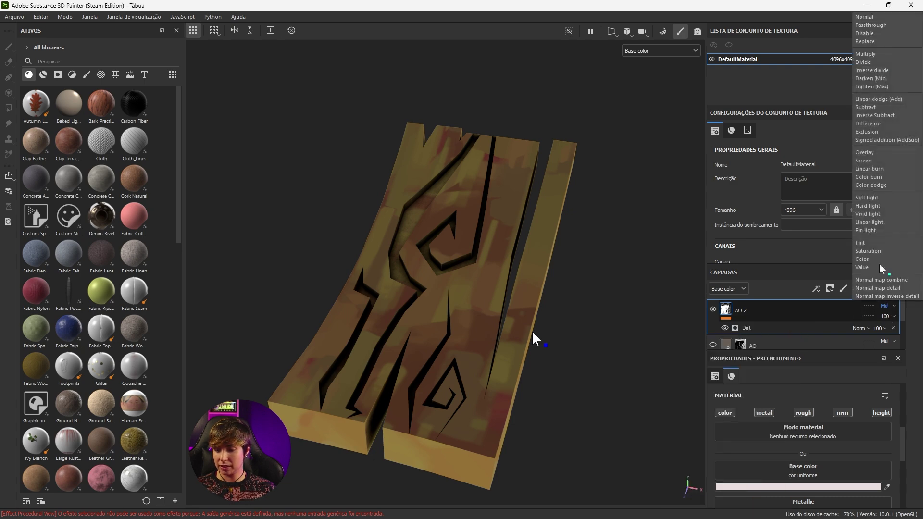
left_click(870, 23)
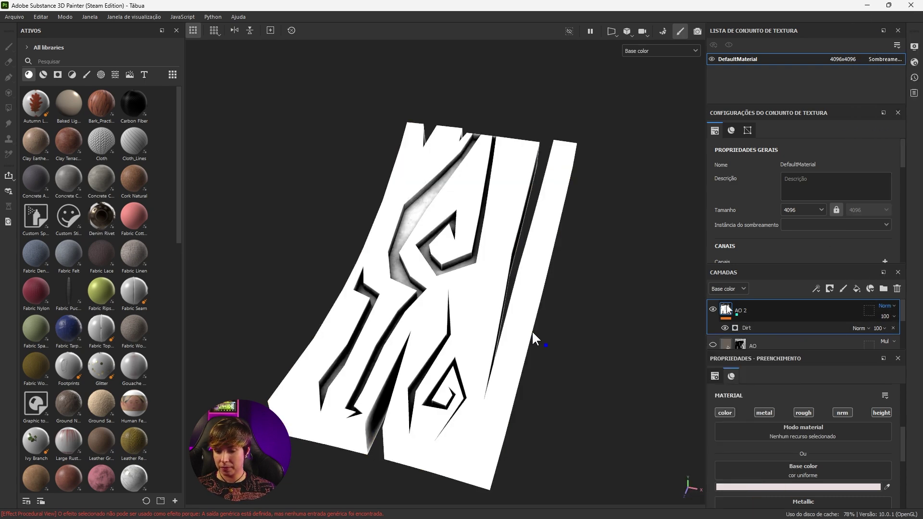
key("ctrl+z")
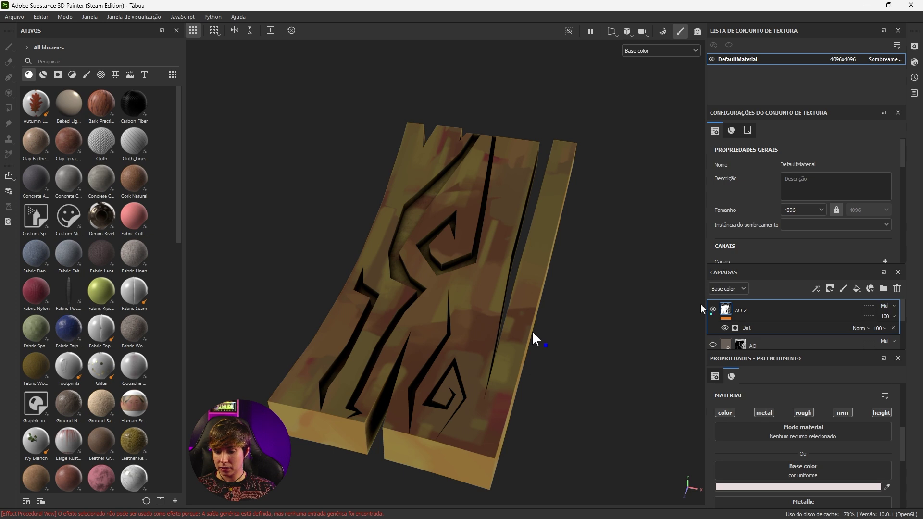
- Adjust the Dirt generator's contrast and raise its Dirt Level to about 0.62
left_click(744, 329)
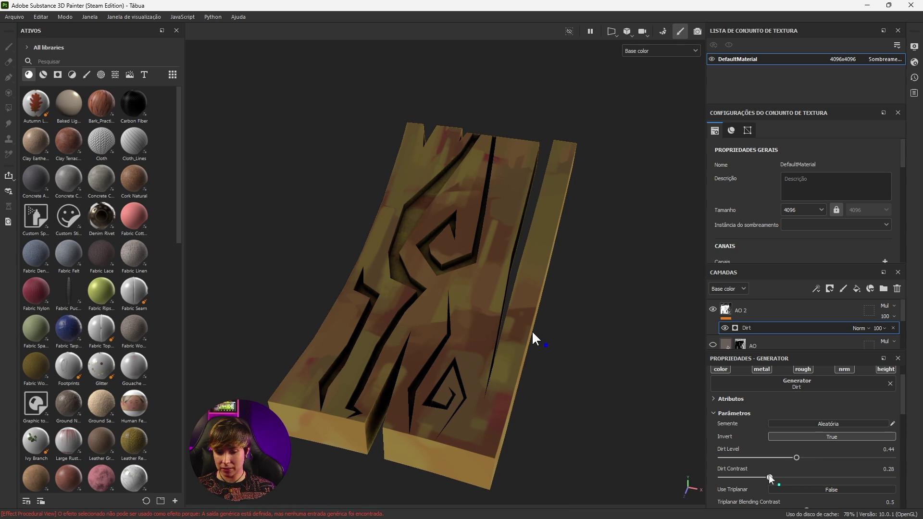
left_click_drag(769, 476, 891, 476)
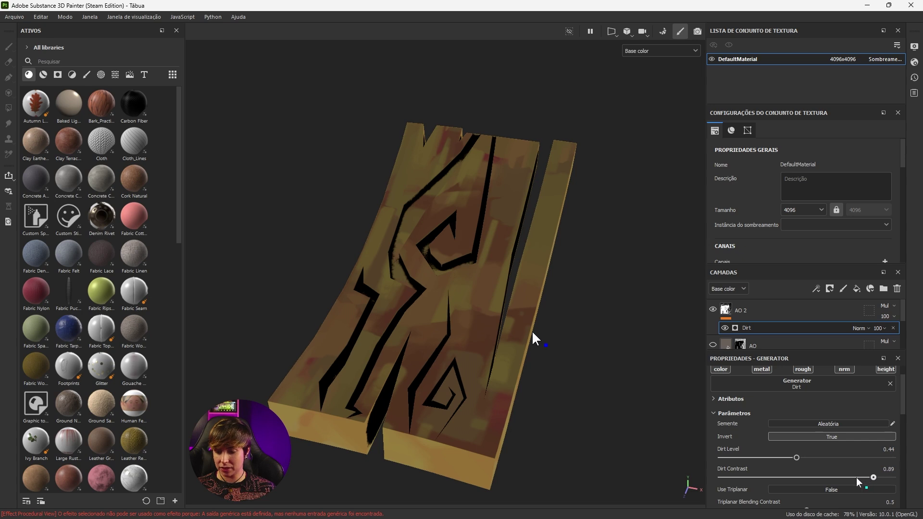
left_click_drag(856, 477, 813, 480)
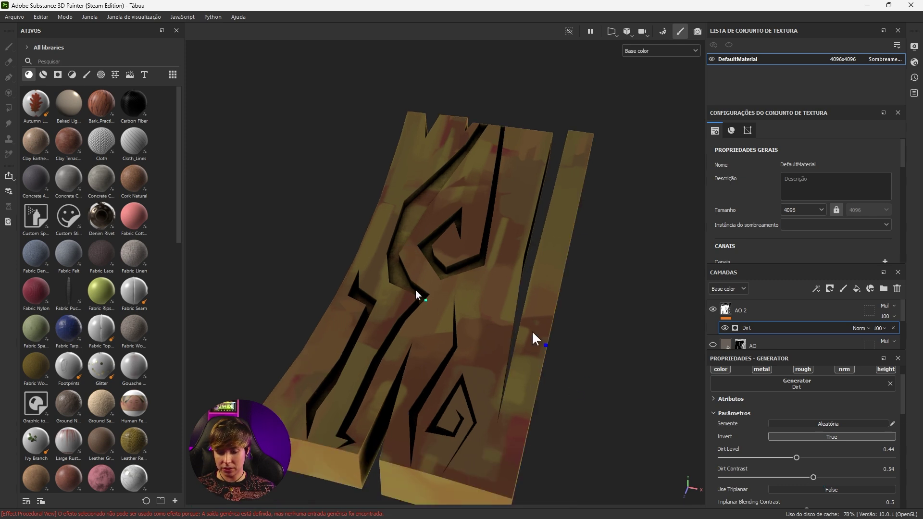
scroll(469, 307, "up", 2)
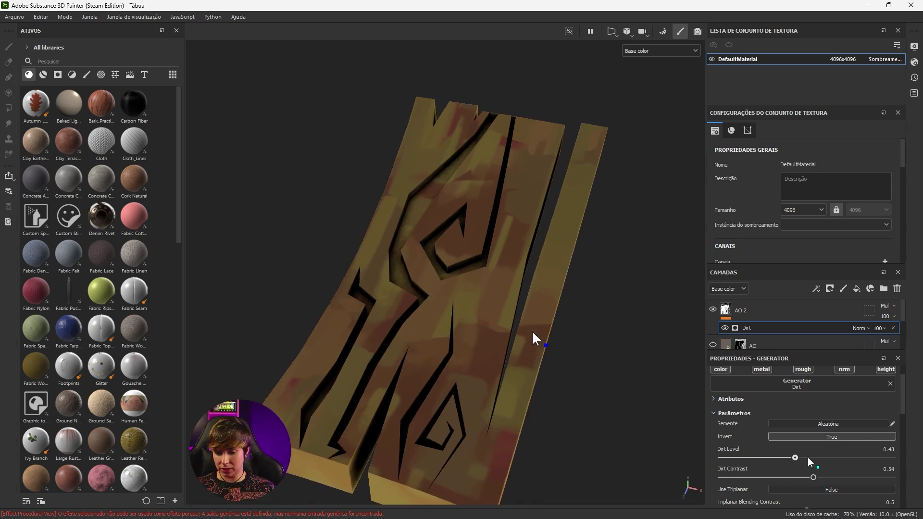
left_click_drag(808, 457, 809, 458)
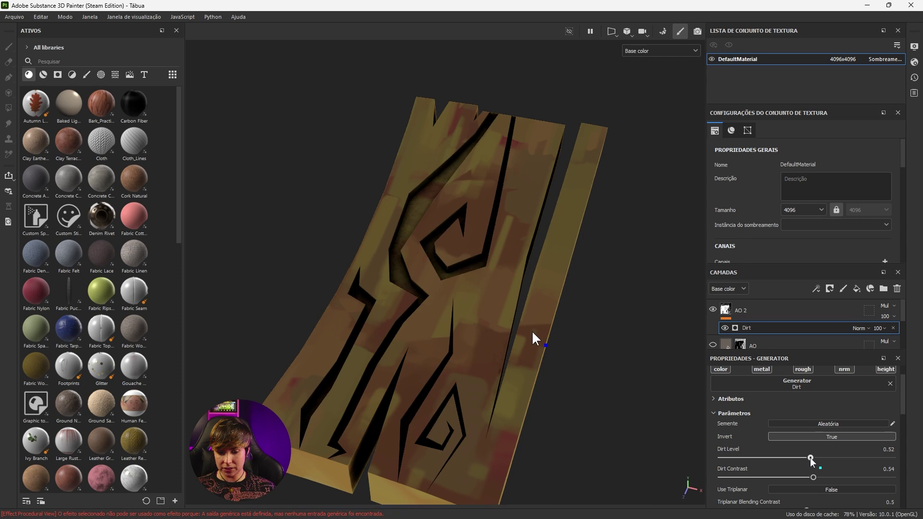
left_click(835, 457)
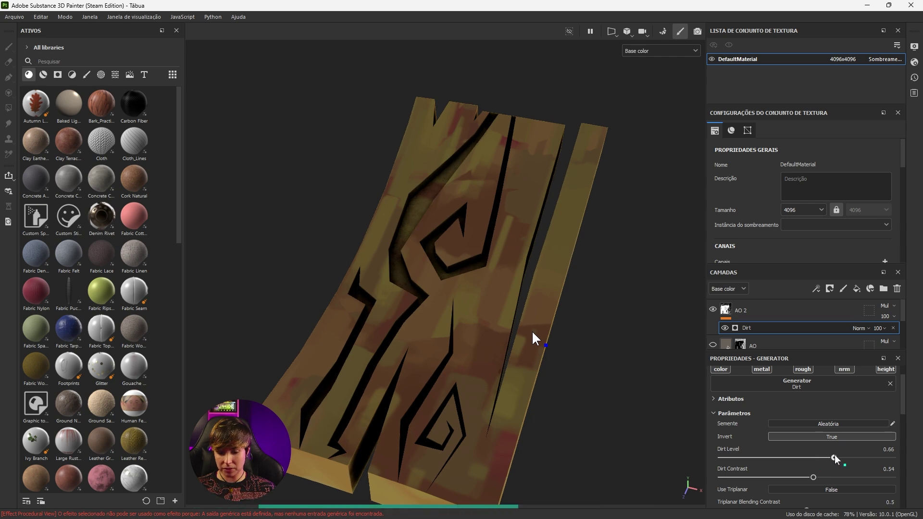
left_click_drag(829, 457, 827, 457)
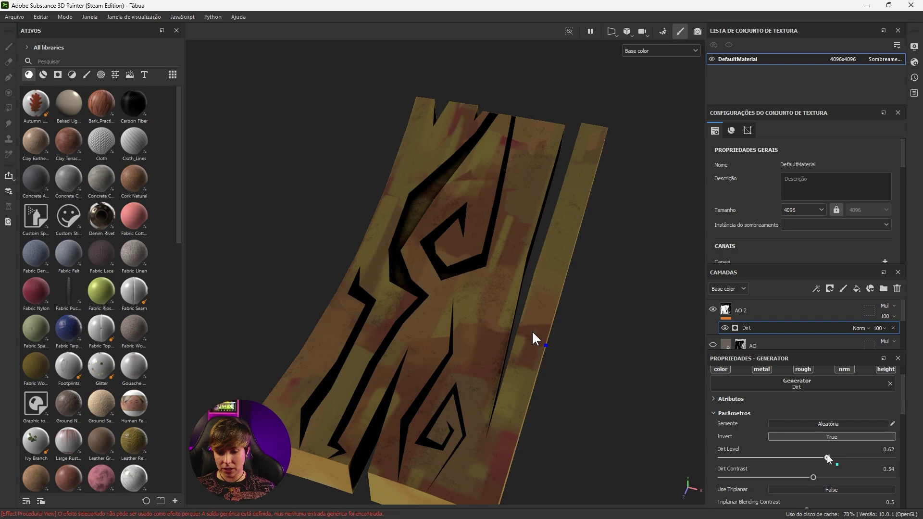
left_click_drag(336, 322, 439, 344, "alt")
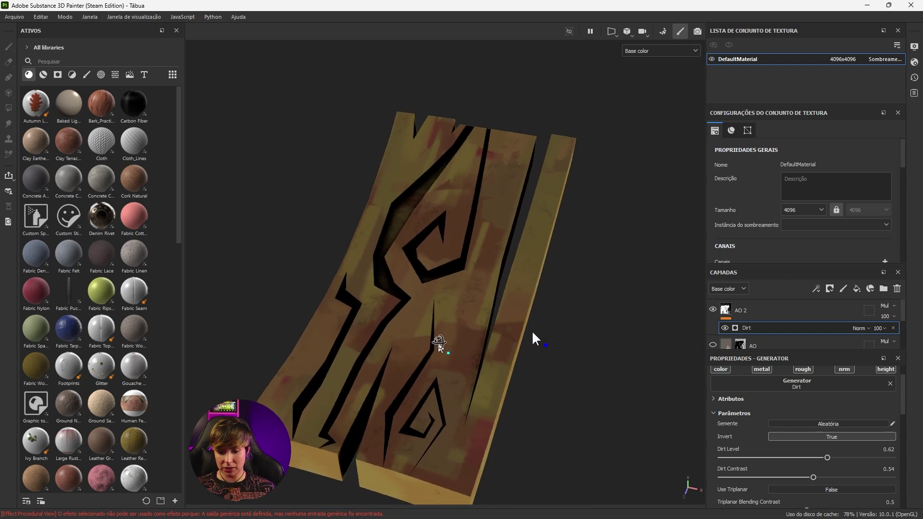
- Lower AO 2's layer opacity toward 77
left_click(893, 317)
left_click_drag(919, 335, 910, 335)
scroll(722, 380, "down", 1)
left_click_drag(257, 296, 337, 298, "alt")
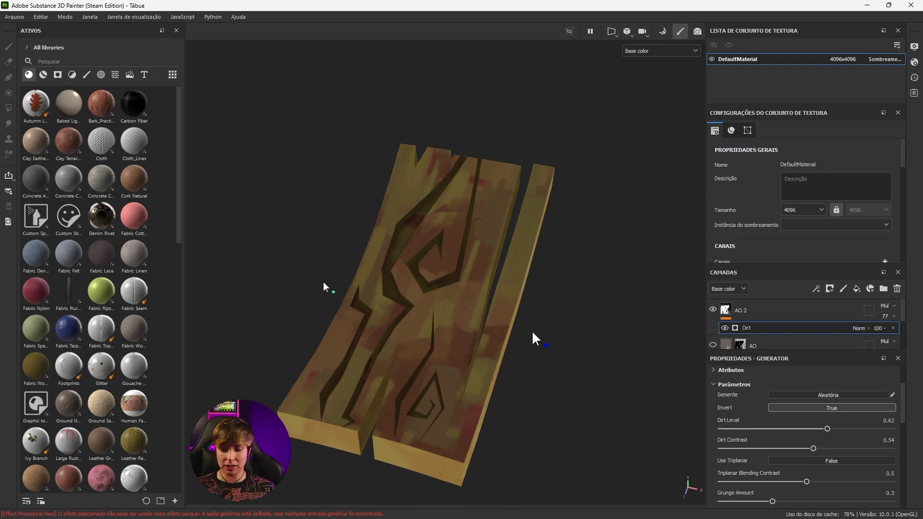
- Toggle AO 2 and AO visibility to compare their shading on the plank
left_click(714, 310)
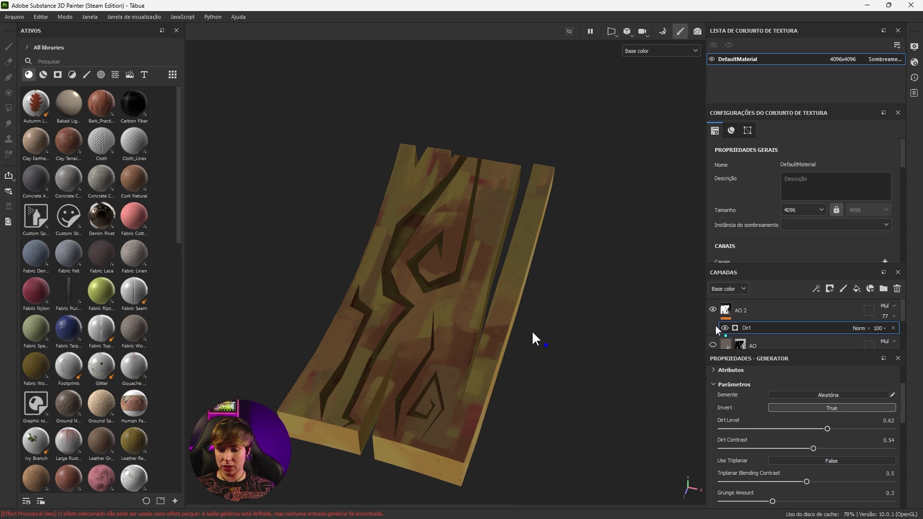
left_click(713, 345)
left_click(714, 344)
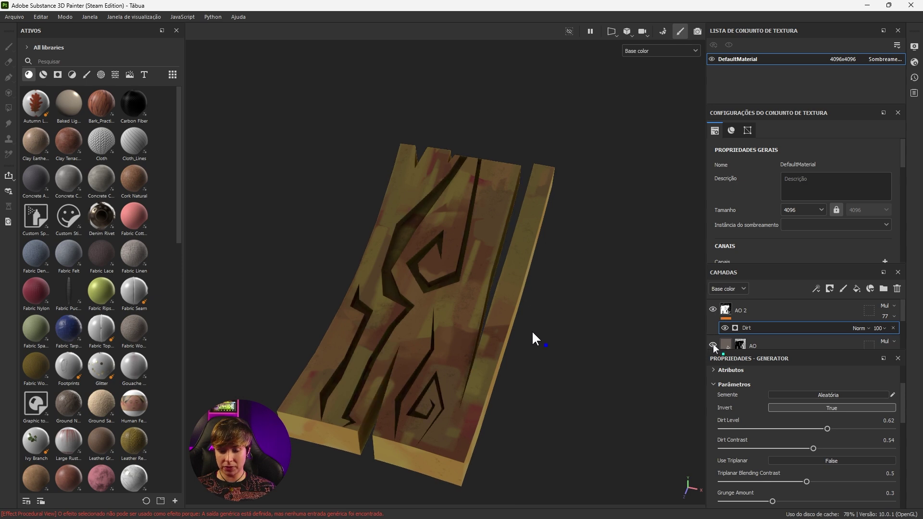
scroll(766, 342, "down", 1)
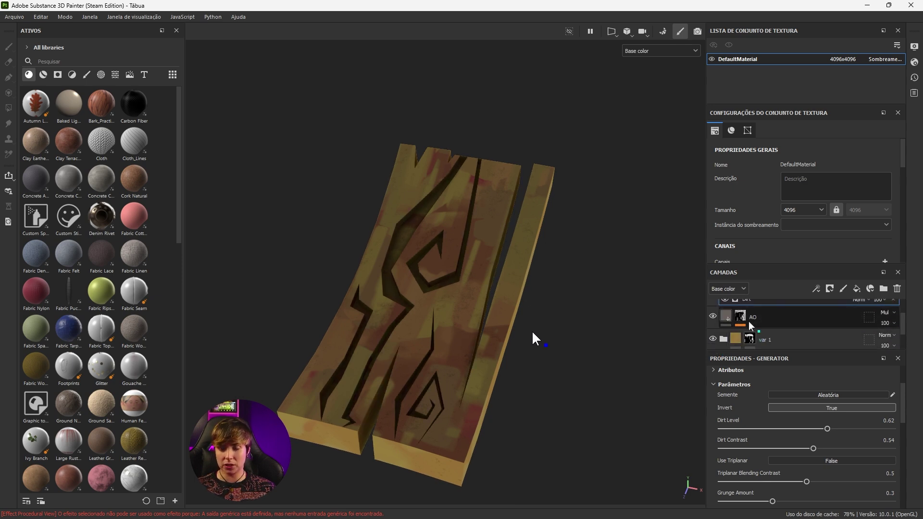
scroll(750, 327, "up", 1)
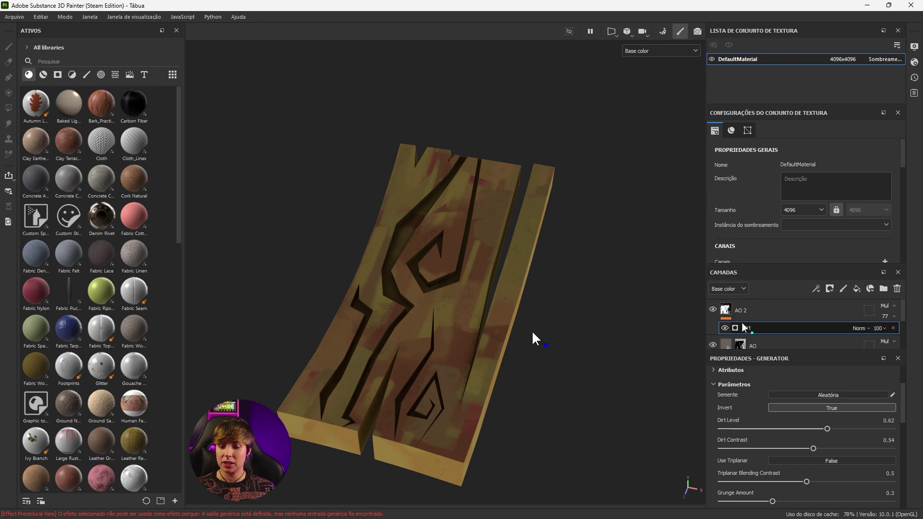
left_click(714, 310)
scroll(529, 308, "up", 3)
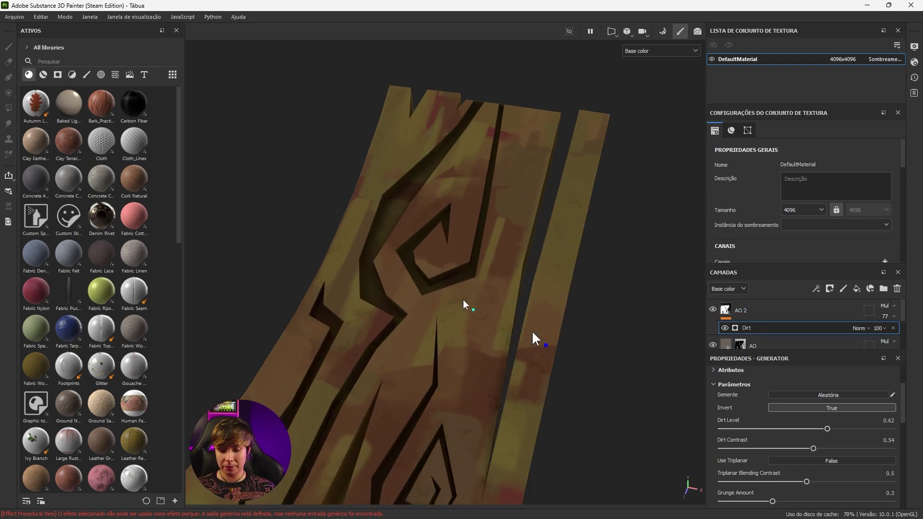
scroll(476, 317, "up", 2)
scroll(442, 303, "up", 1)
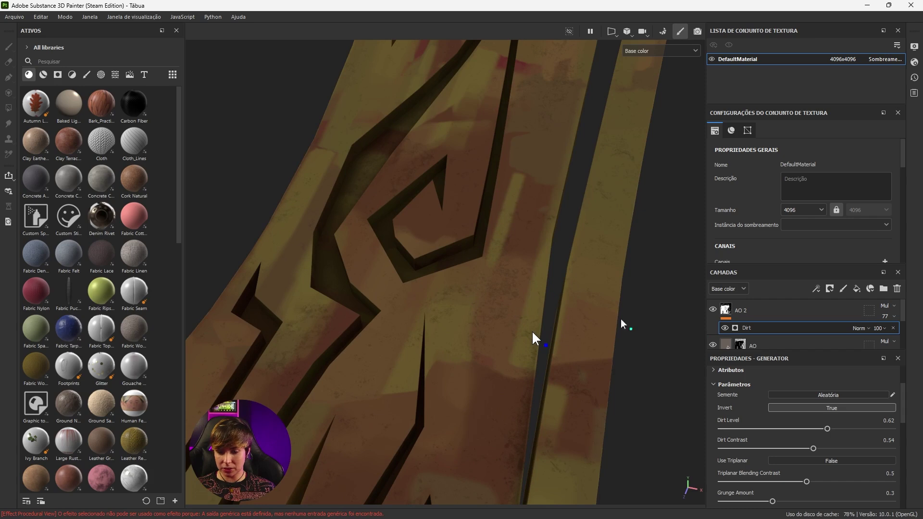
- Add a Blur Slope filter to AO 2's mask, found by searching 'blur'
right_click(727, 313)
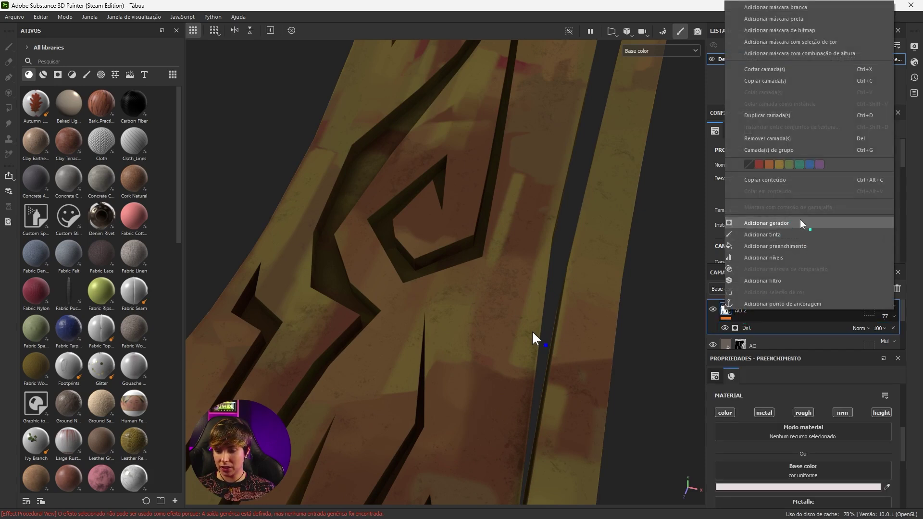
left_click(774, 280)
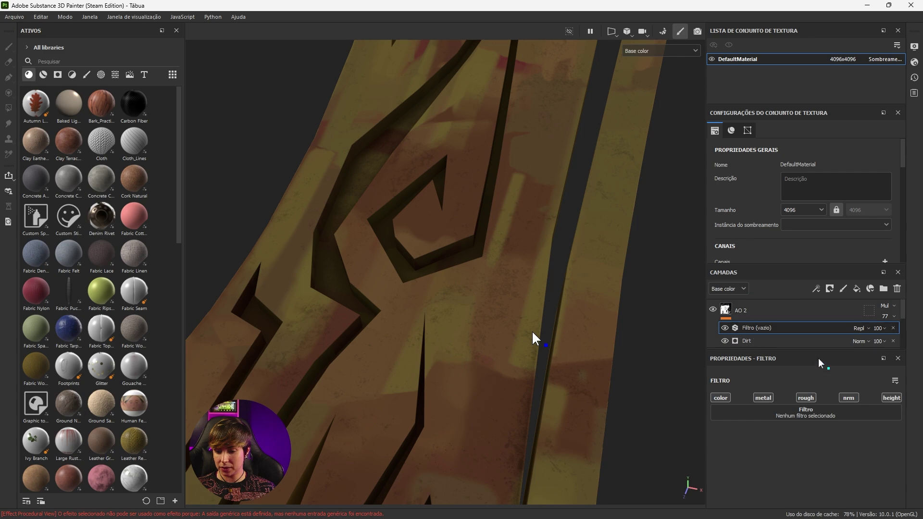
left_click(820, 416)
type("amb")
left_click(769, 290)
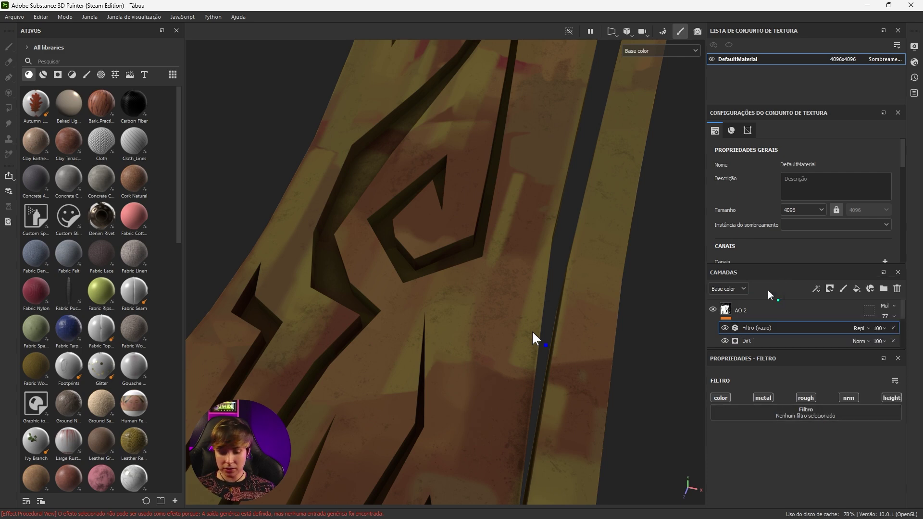
left_click(806, 416)
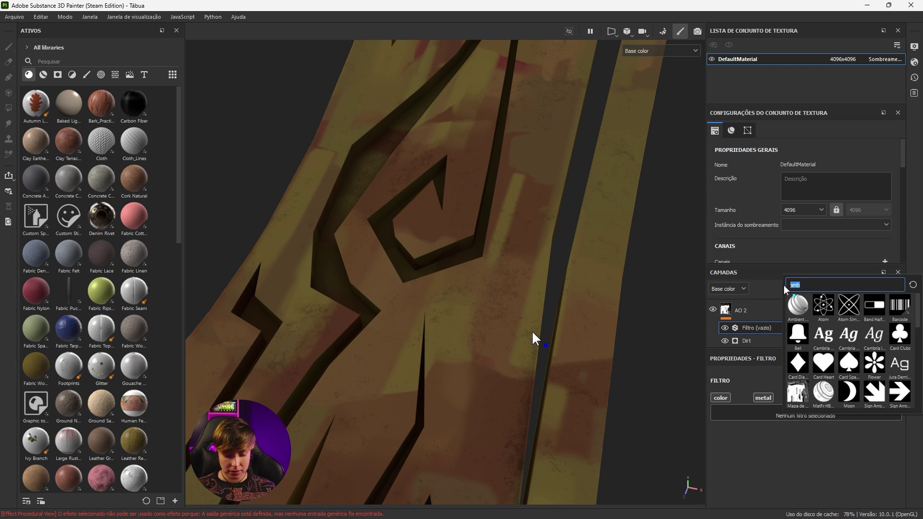
type("blur")
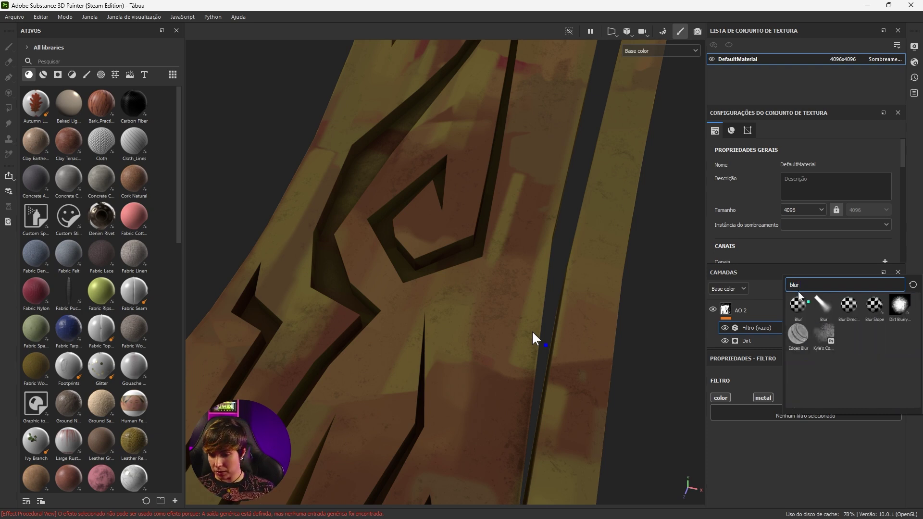
left_click(875, 310)
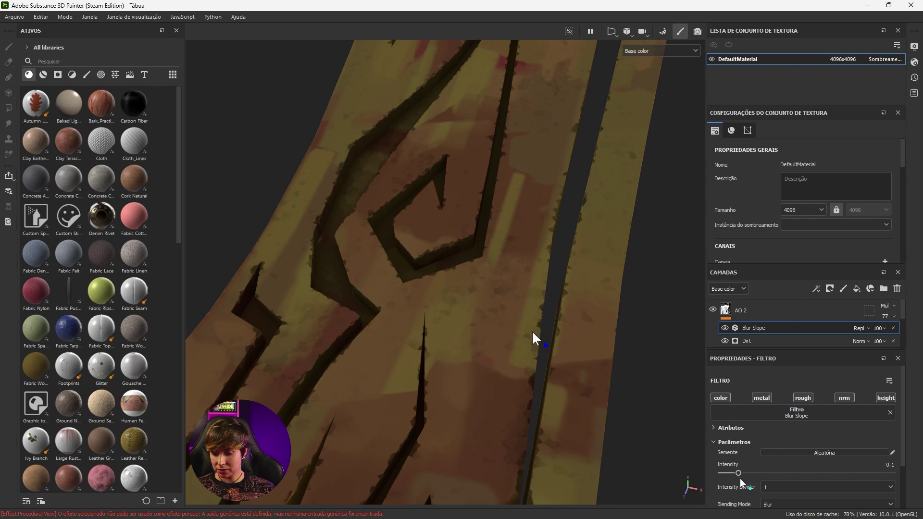
- Lower the AO 2 Blur Slope intensity in small steps down to about 0.011
left_click_drag(740, 473, 732, 474)
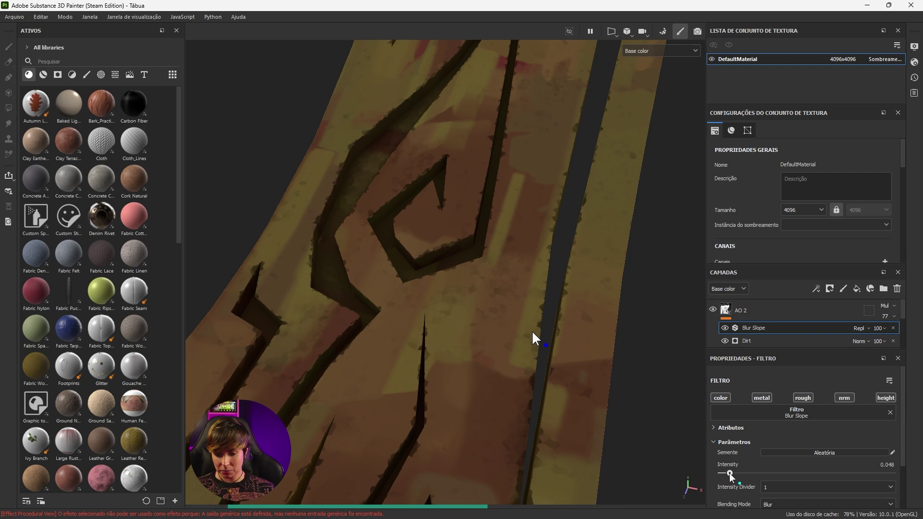
left_click_drag(729, 474, 729, 474)
scroll(338, 339, "down", 3)
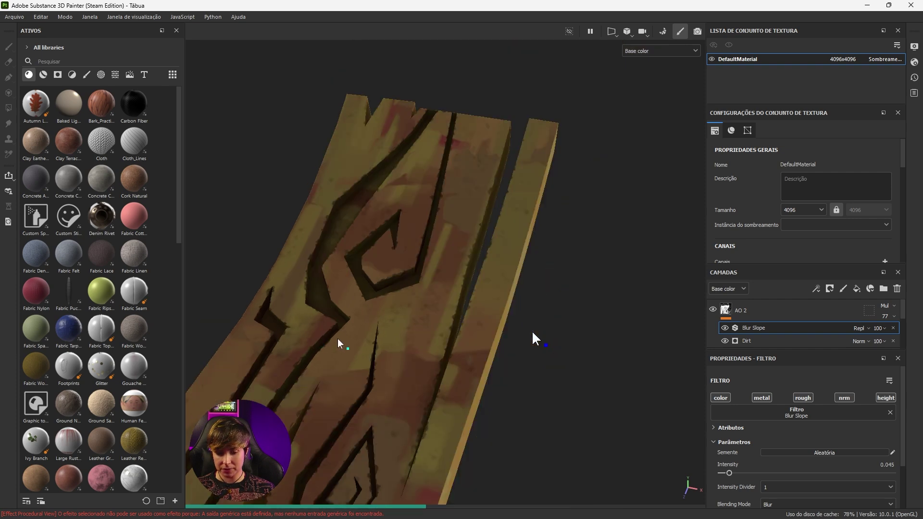
scroll(346, 340, "down", 2)
scroll(442, 340, "up", 2)
scroll(429, 333, "up", 2)
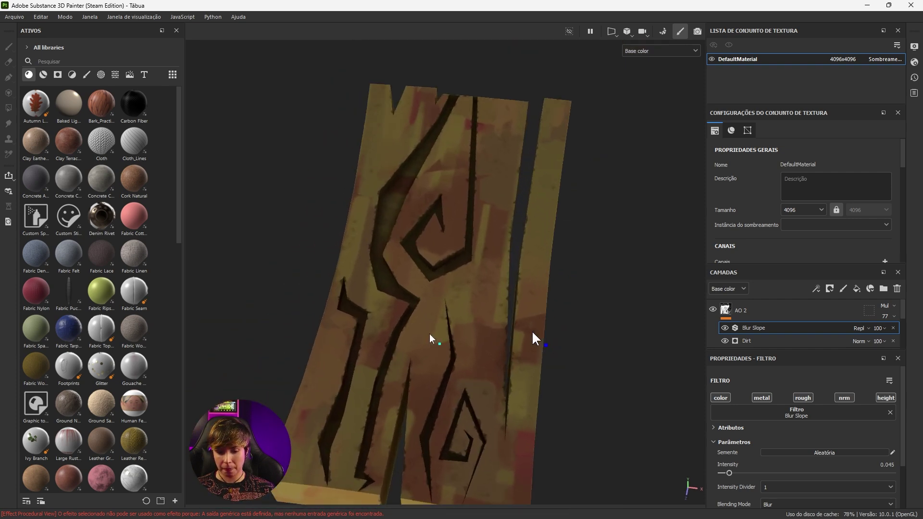
scroll(429, 334, "up", 2)
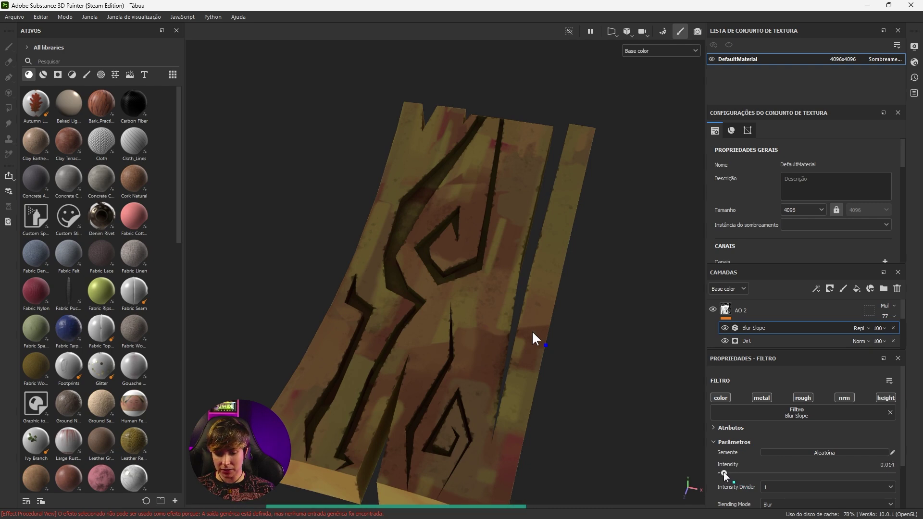
left_click_drag(723, 473, 722, 472)
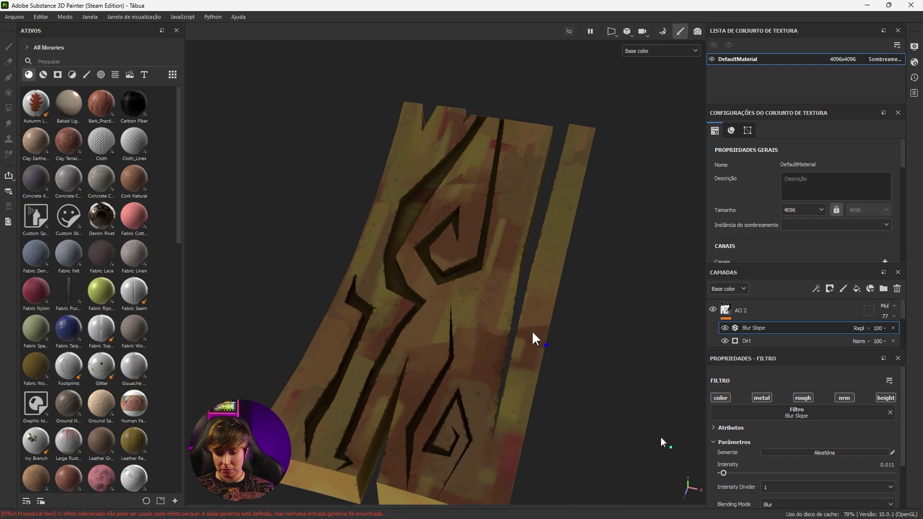
scroll(296, 226, "down", 2)
scroll(417, 293, "down", 1)
scroll(432, 302, "up", 2)
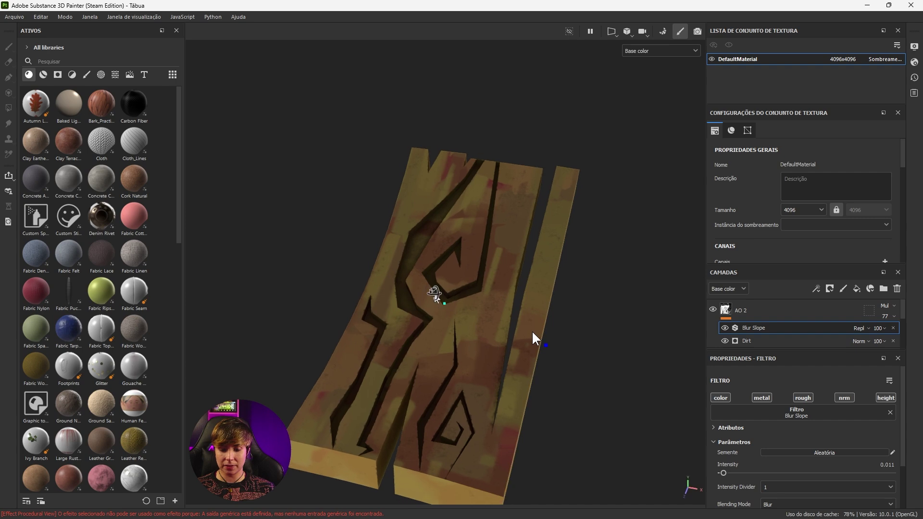
- Orbit the plank to inspect its thickness, top face and lower end
mouse_move(467, 335)
left_mouse_down("alt")
mouse_move(461, 289)
mouse_move(481, 288)
left_mouse_up("alt")
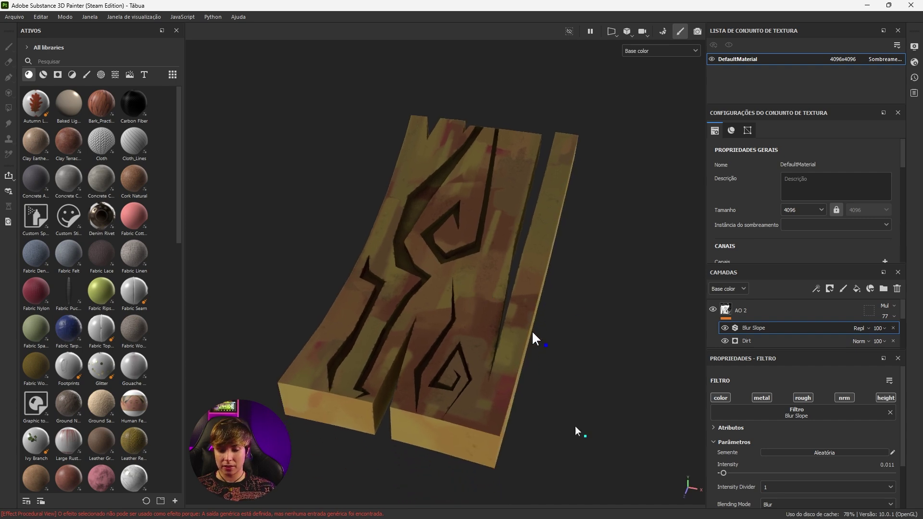
mouse_move(428, 262)
left_mouse_down("alt")
mouse_move(540, 309)
mouse_move(600, 227)
mouse_move(489, 200)
mouse_move(401, 84)
mouse_move(377, 195)
mouse_move(451, 268)
left_mouse_up("alt")
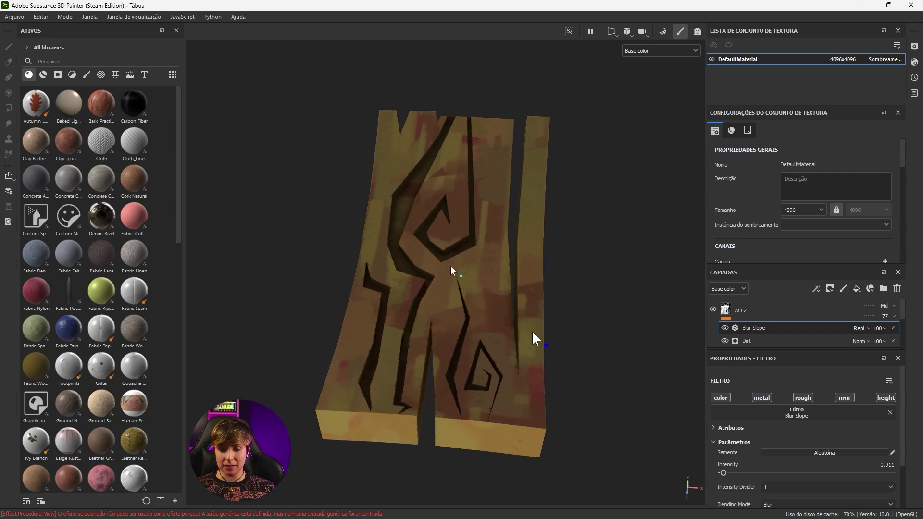
mouse_move(471, 221)
left_mouse_down("alt")
mouse_move(484, 226)
mouse_move(479, 241)
mouse_move(470, 233)
mouse_move(467, 253)
left_mouse_up("alt")
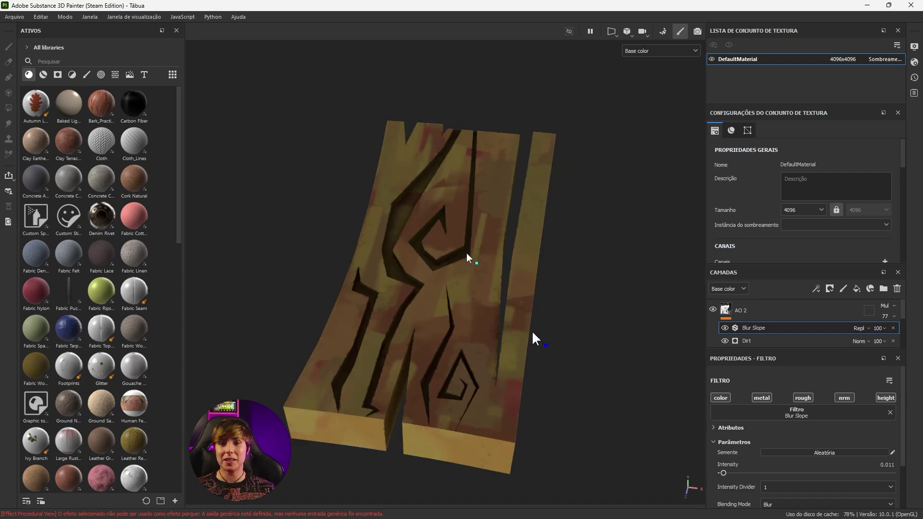